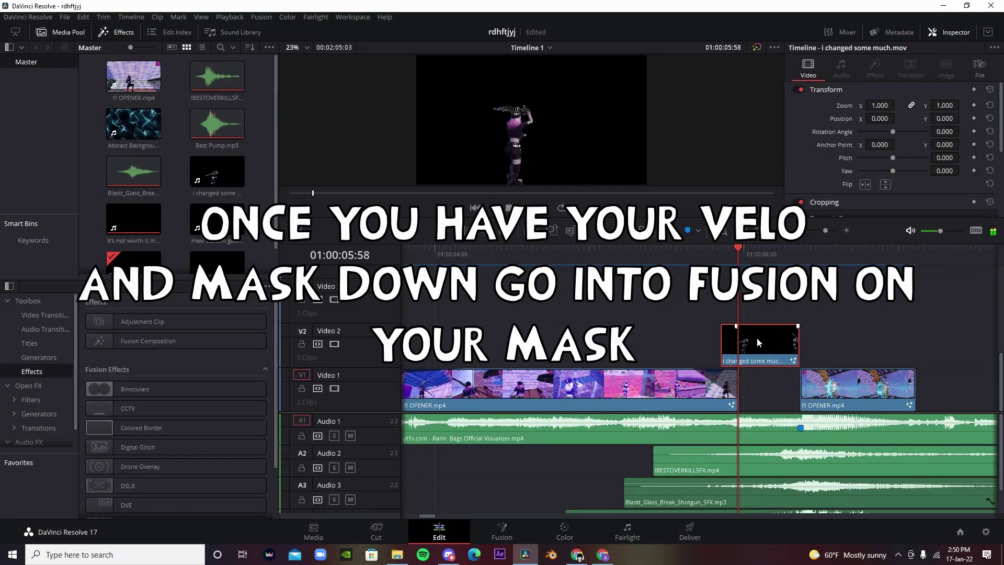
Step: Open the V2 mask clip in Fusion and add the PINK GLOW GLOW GLOW preset nodes
right_click(757, 338)
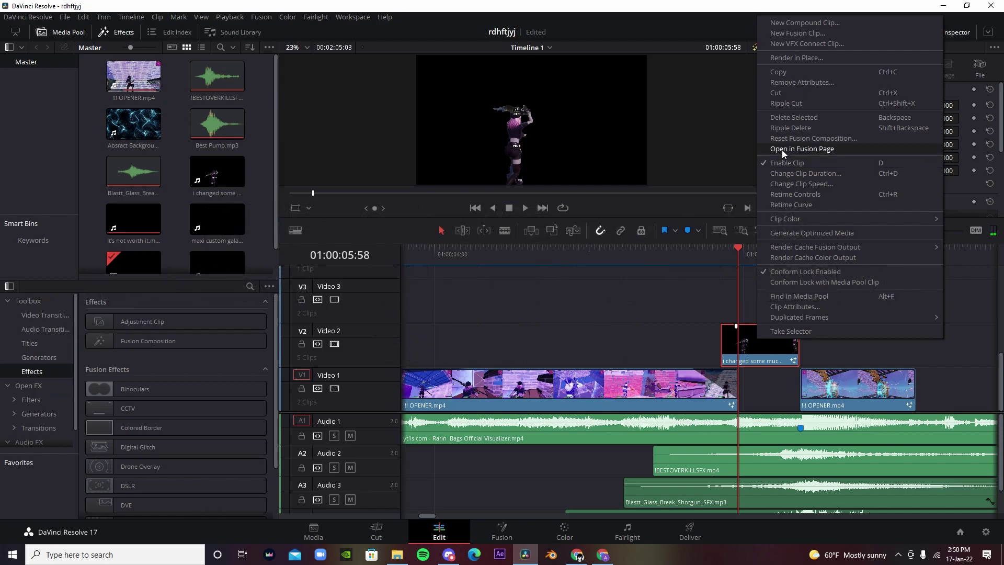
left_click(782, 149)
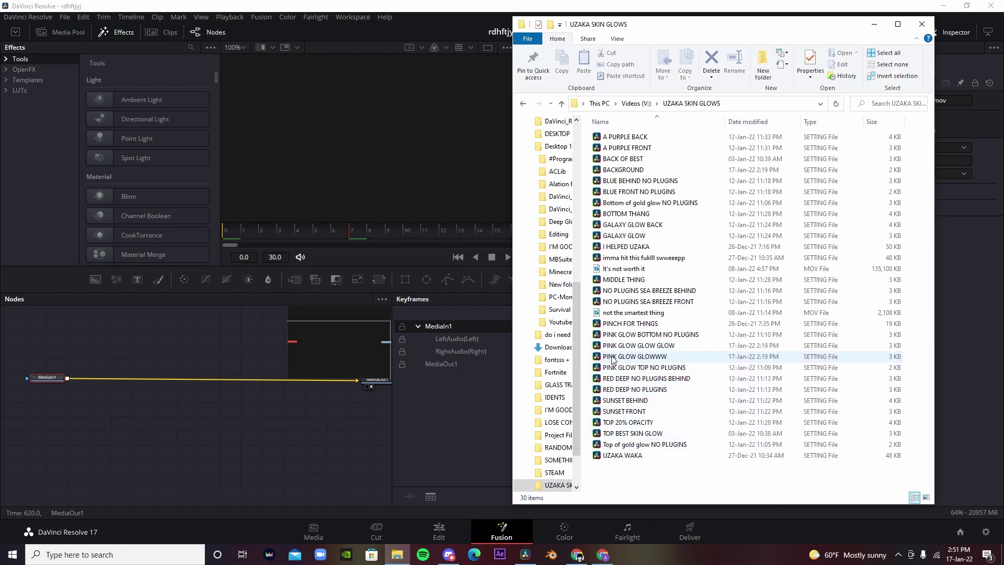
left_click(610, 347)
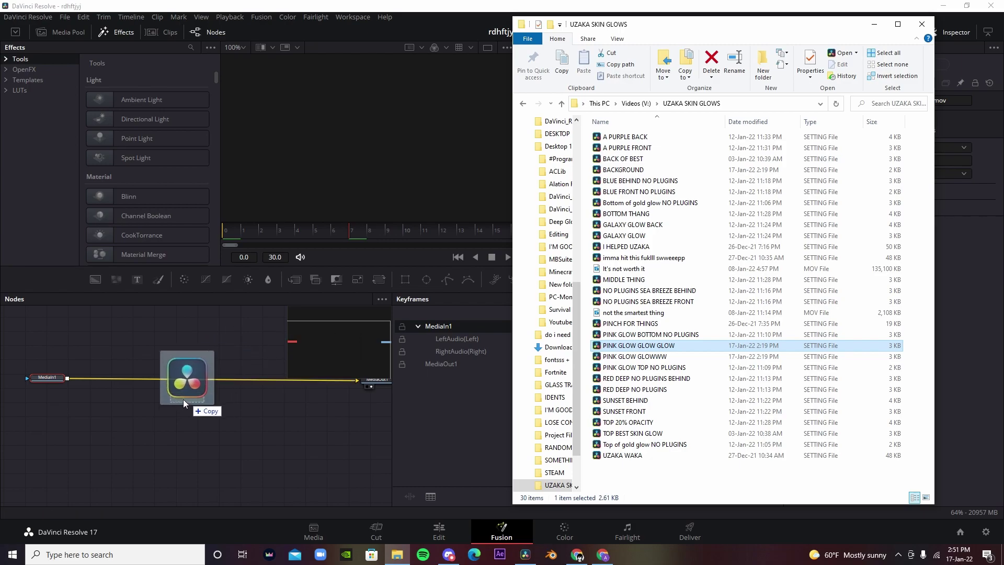
left_click_drag(184, 399, 172, 398)
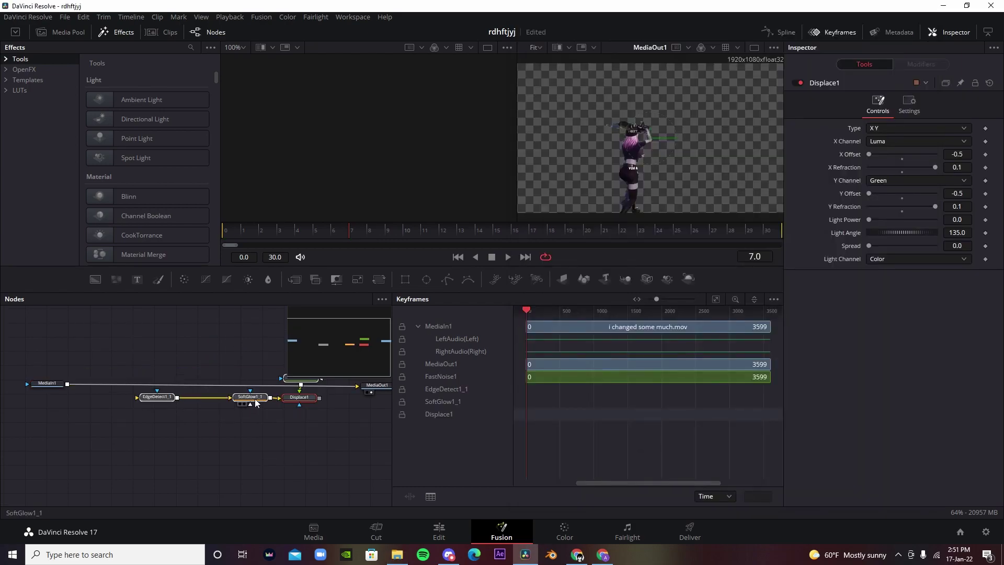
left_click_drag(257, 402, 239, 415)
Step: Wire MediaIn to EdgeDetect1_1 and Displace1 to MediaOut, then copy the clip onto Video 3
left_click_drag(334, 387, 154, 417)
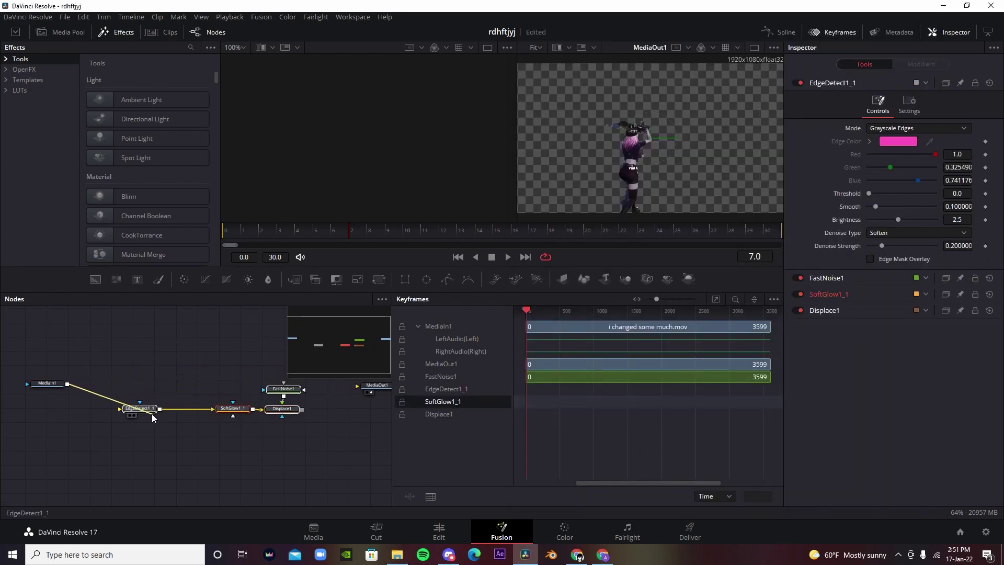
left_click_drag(302, 409, 364, 388)
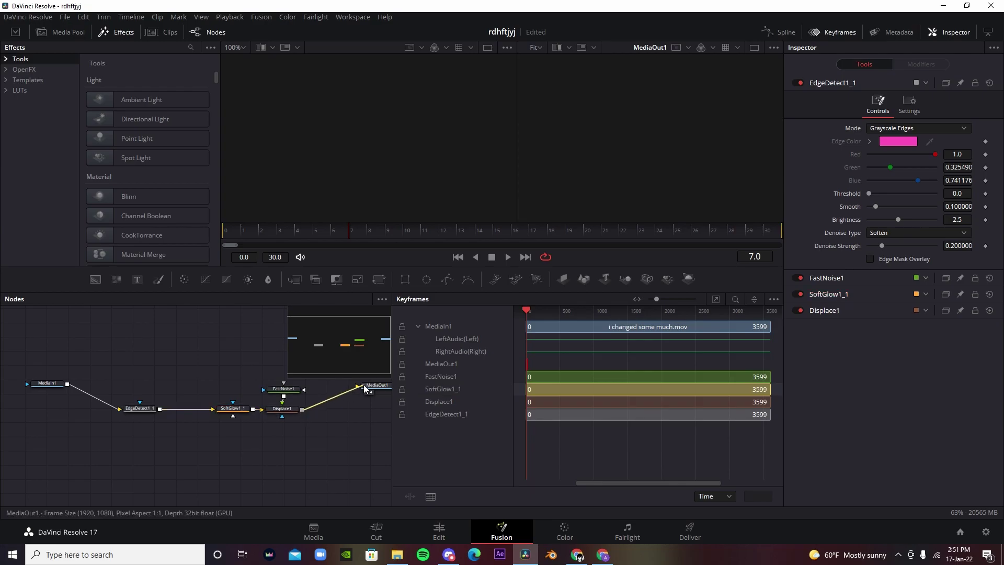
left_click(437, 531)
left_click_drag(751, 352, 752, 321)
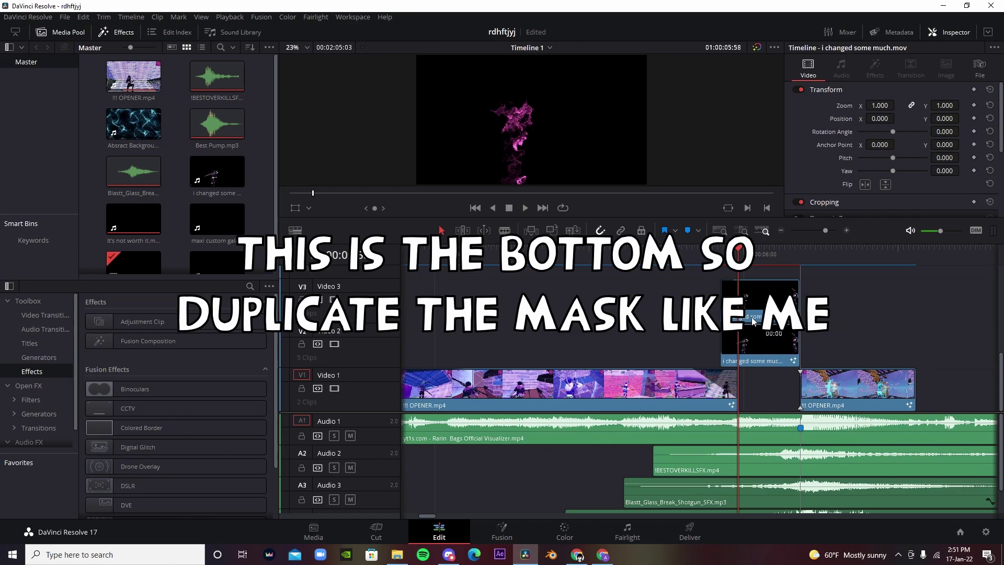
Step: Open the Video 3 copy in Fusion and delete its old glow nodes
right_click(760, 311)
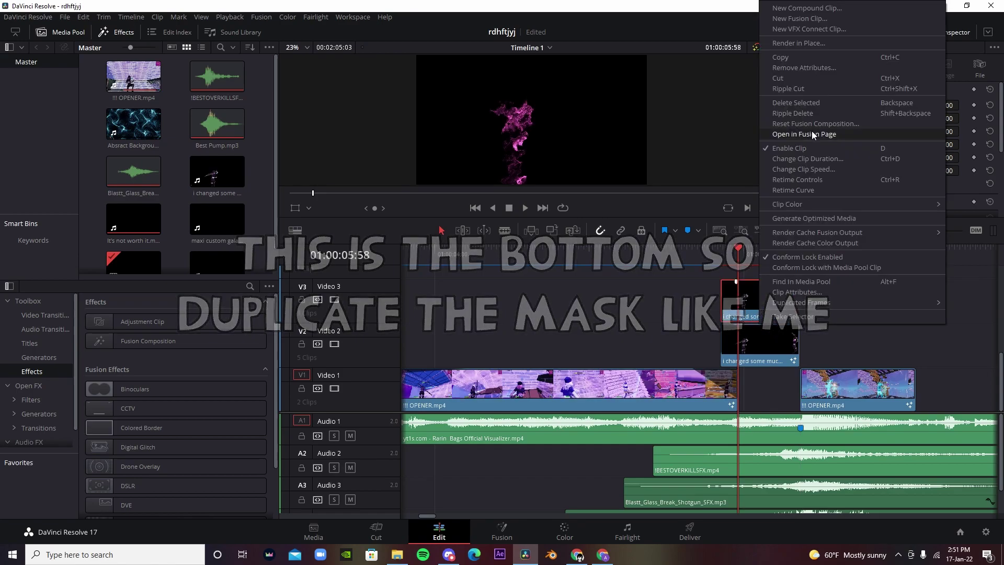
left_click(812, 131)
left_click_drag(156, 384, 146, 381)
key("Delete")
Step: Add the PINK GLOW GLOWWW preset and connect Glow1 to MediaOut before returning to Edit
key("alt+Tab")
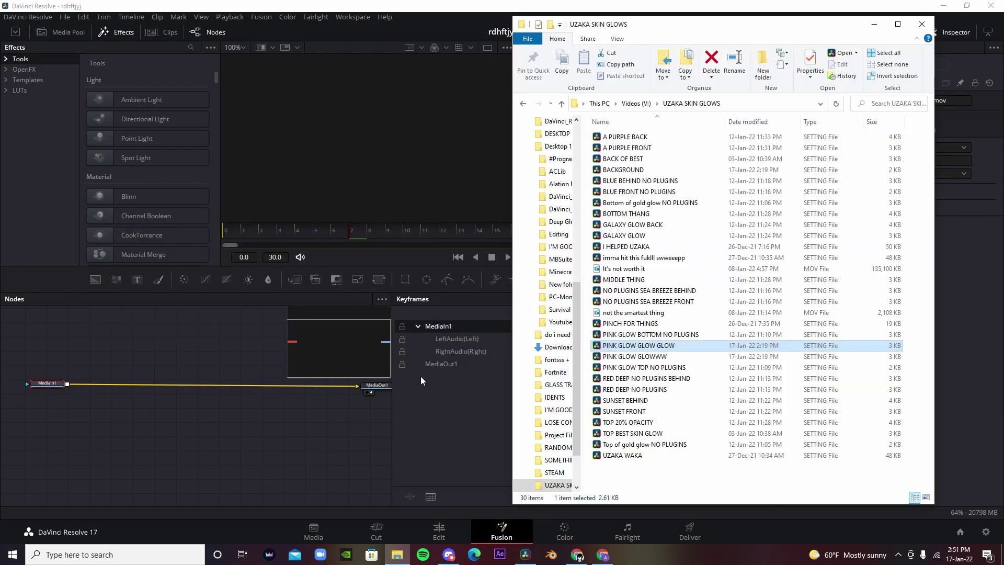
left_click_drag(630, 357, 394, 350)
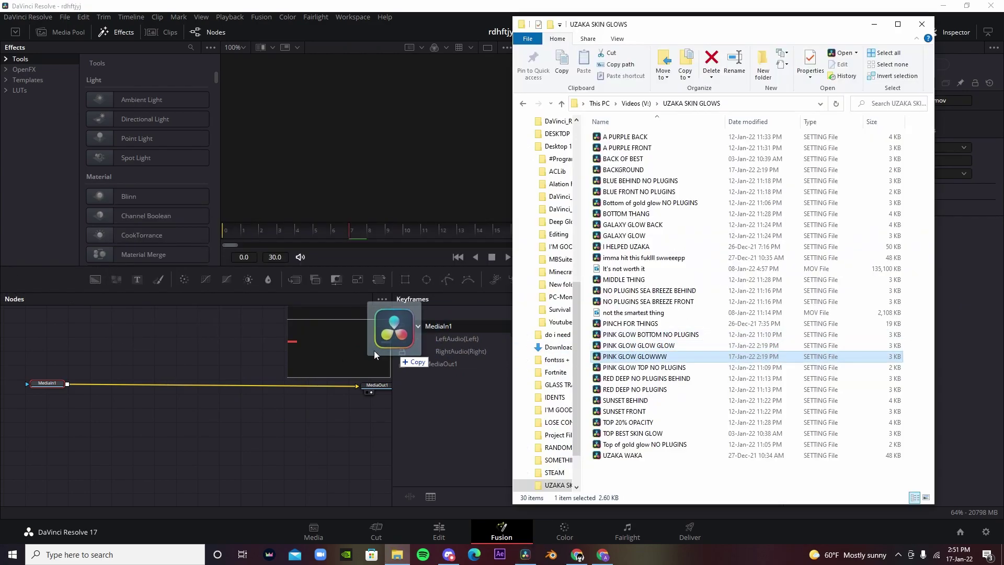
left_click_drag(144, 395, 117, 400)
left_click(324, 399)
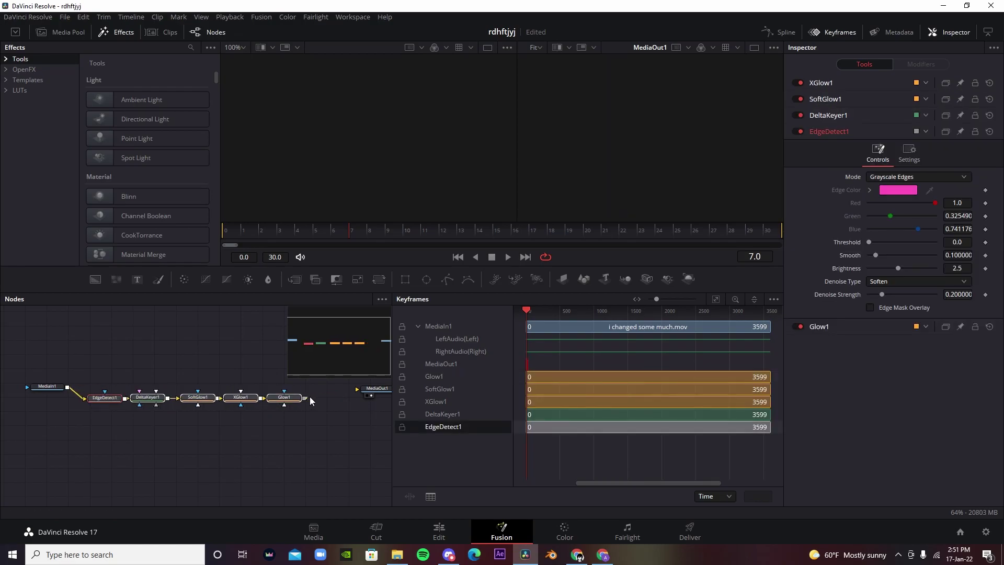
left_click_drag(295, 401, 313, 399)
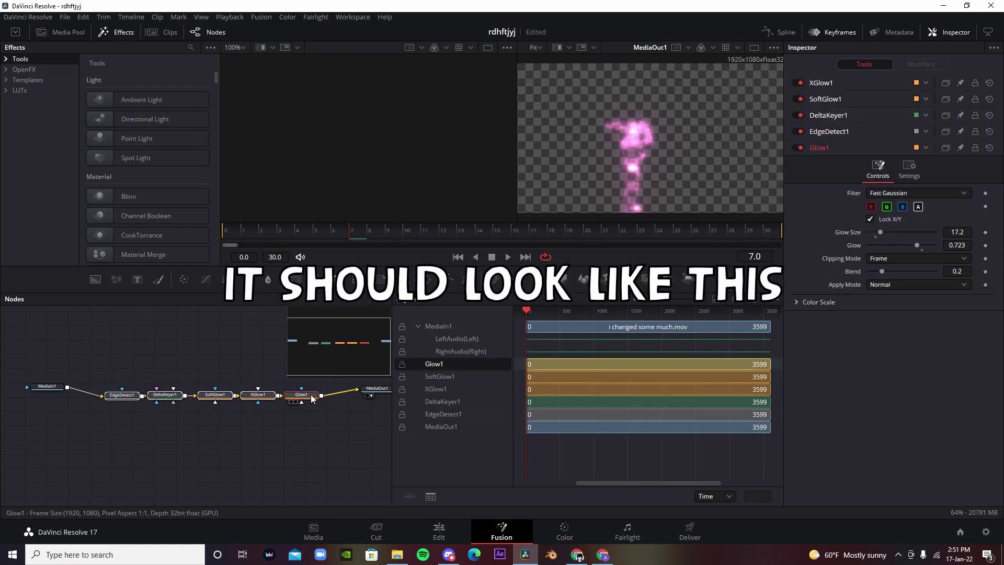
left_click(430, 528)
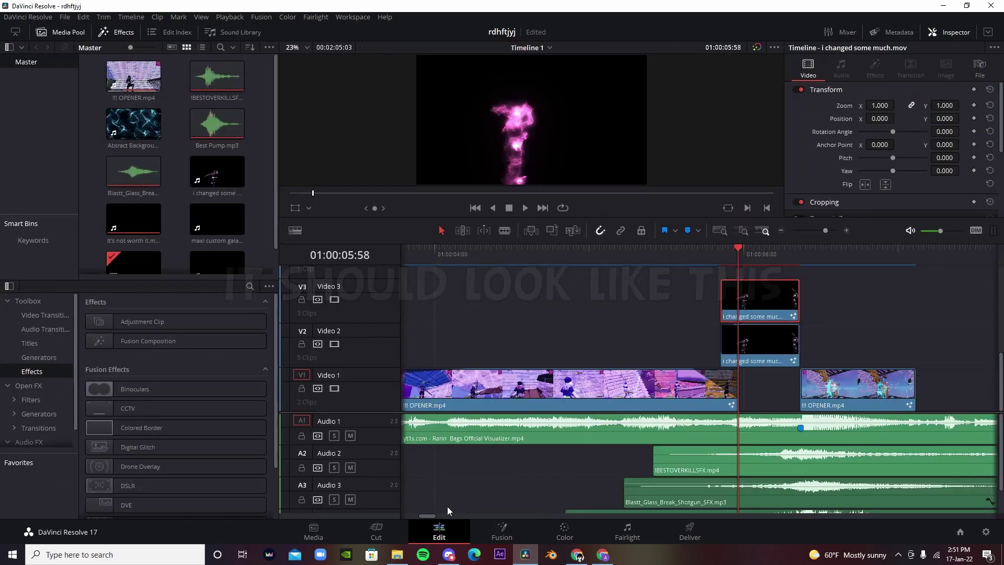
Step: Move the Video 3 mask clip up a track above Video 3
scroll(555, 153, "up", 3)
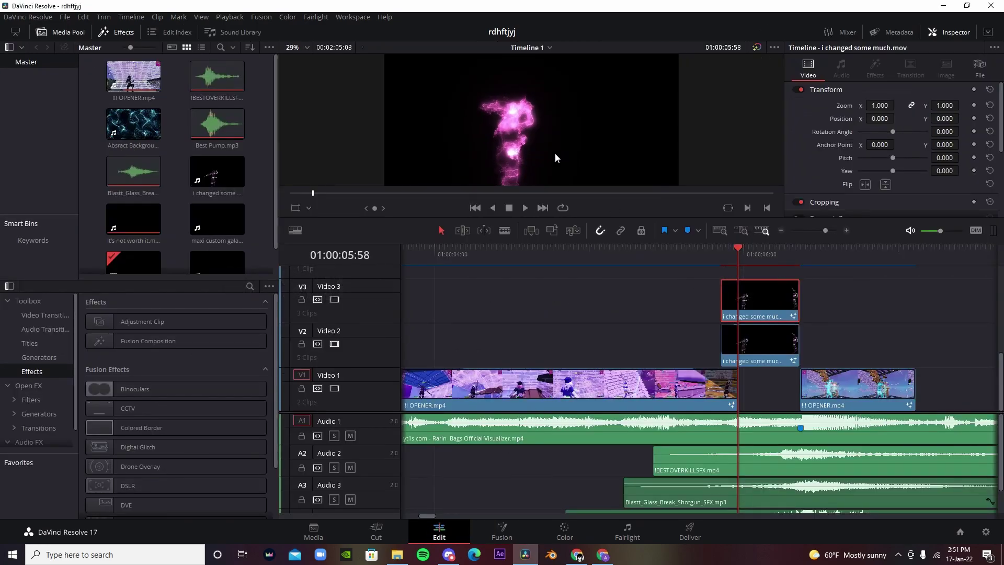
scroll(535, 114, "up", 2)
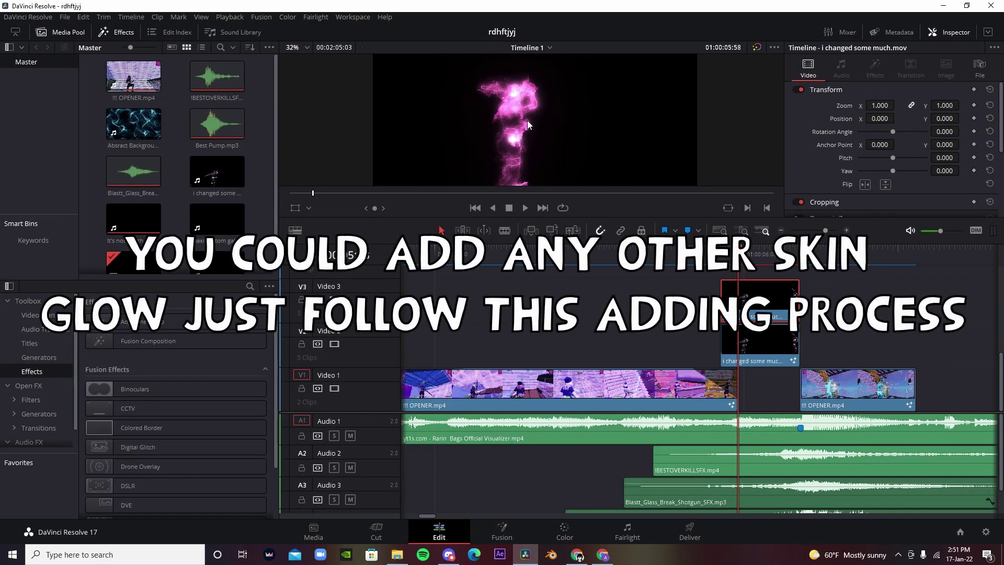
scroll(538, 118, "down", 2)
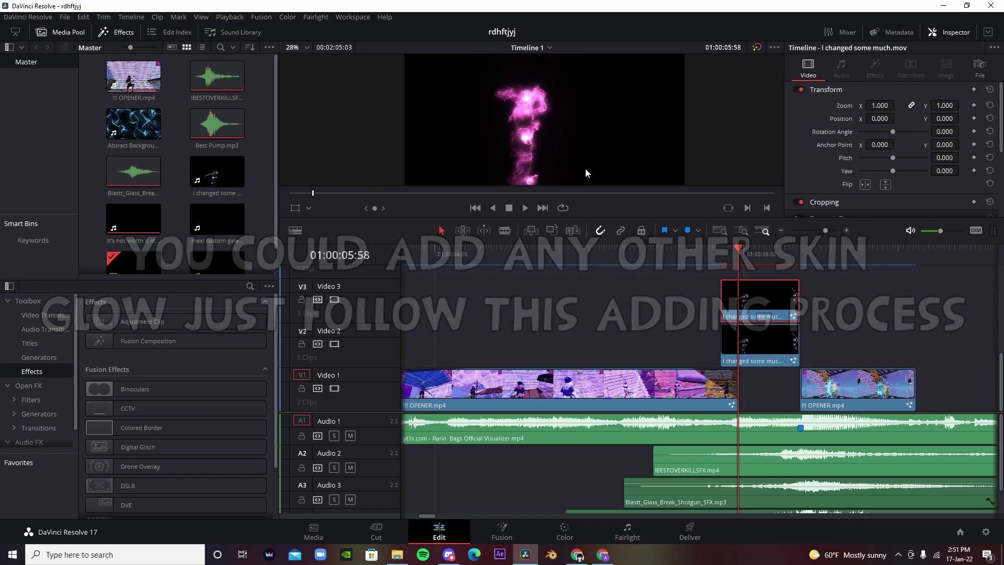
left_click_drag(755, 350, 757, 261)
left_click(757, 355)
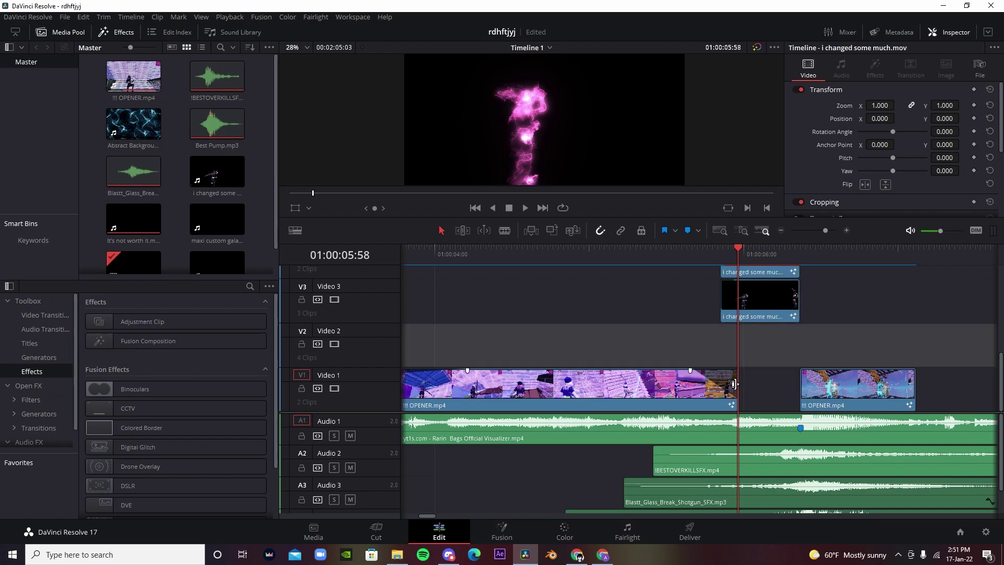
Step: Extend the OPENER clip to the next clip, cut it at the playhead, and lift the end piece to Video 2
left_click_drag(791, 383, 801, 382)
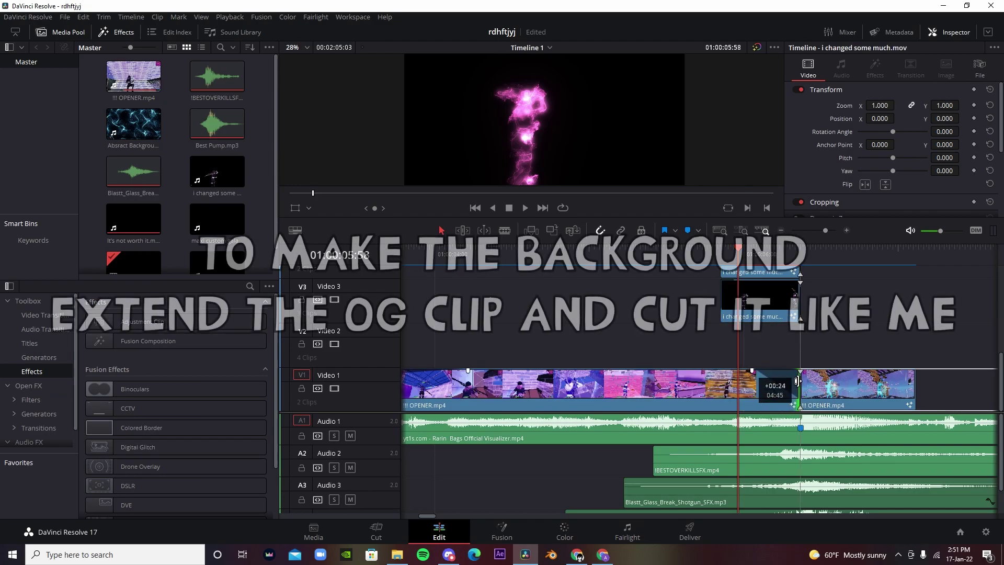
key("ctrl+b")
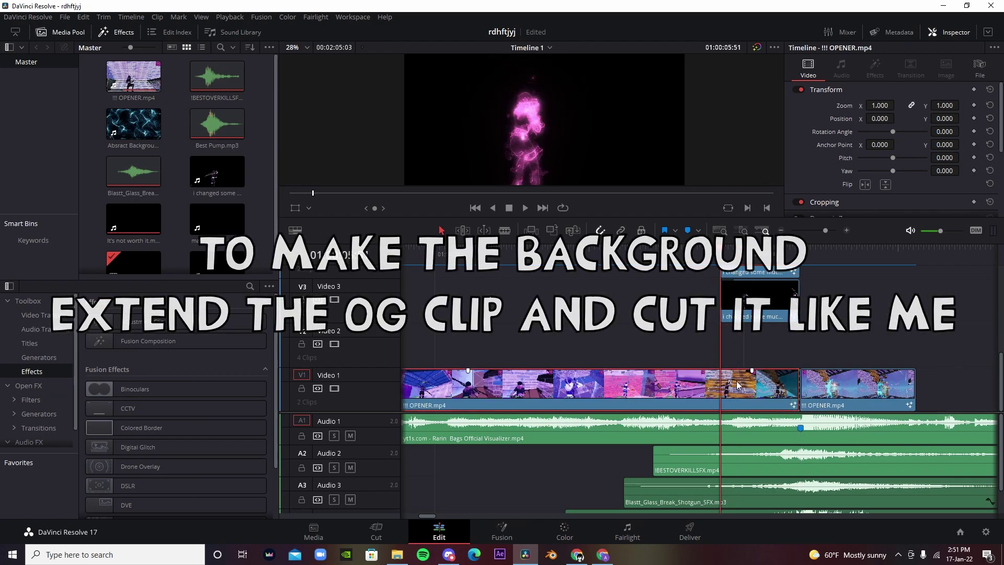
left_click(746, 388)
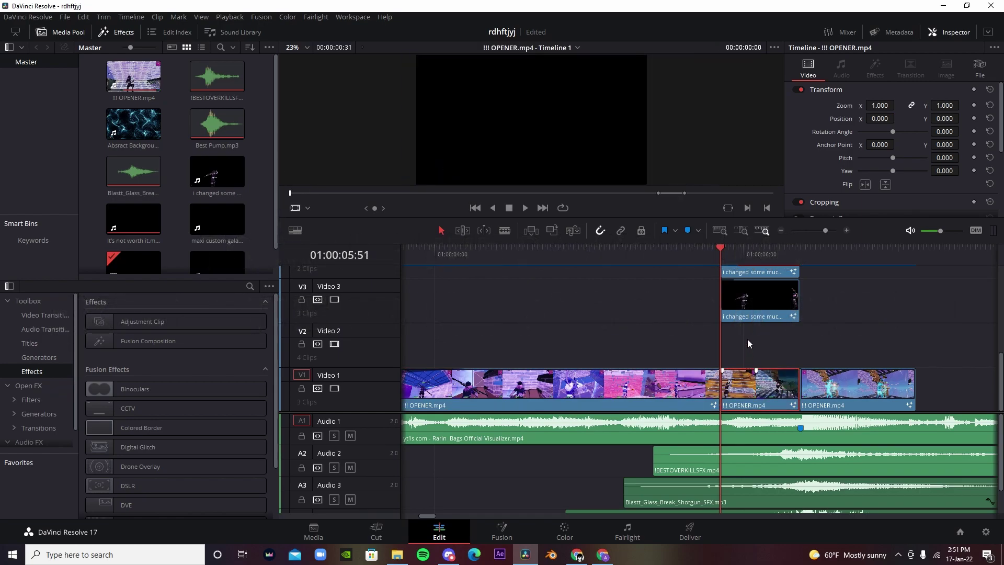
left_click_drag(745, 390, 744, 361)
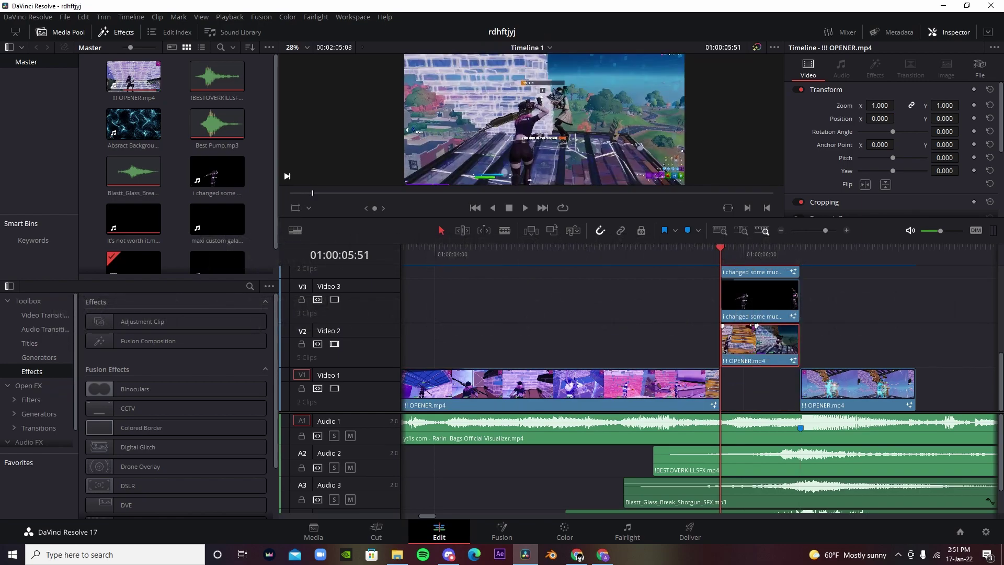
Step: Reposition the OPENER piece on Video 2 and raise the mask clip onto a new top track
left_click(759, 295)
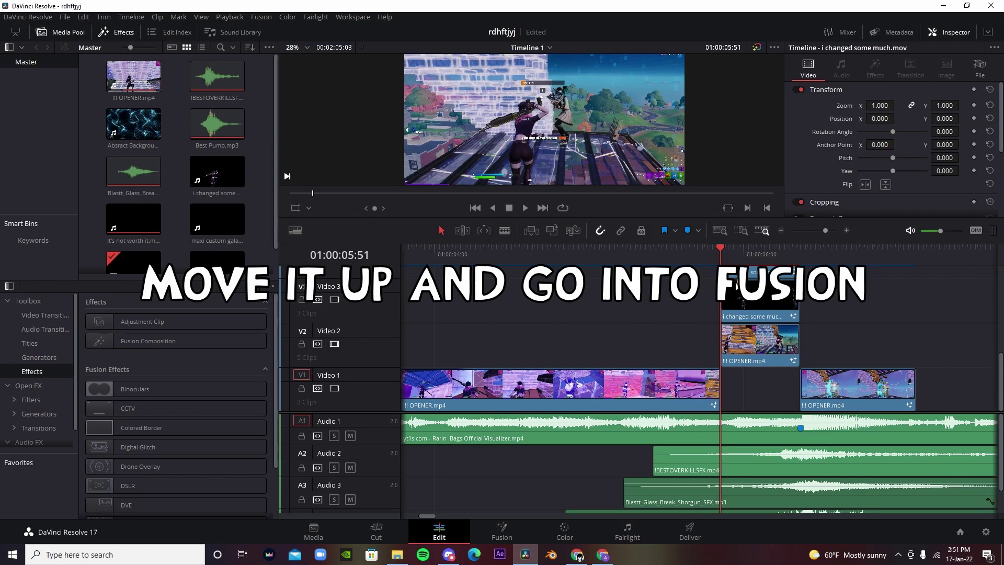
left_click_drag(731, 340, 731, 327)
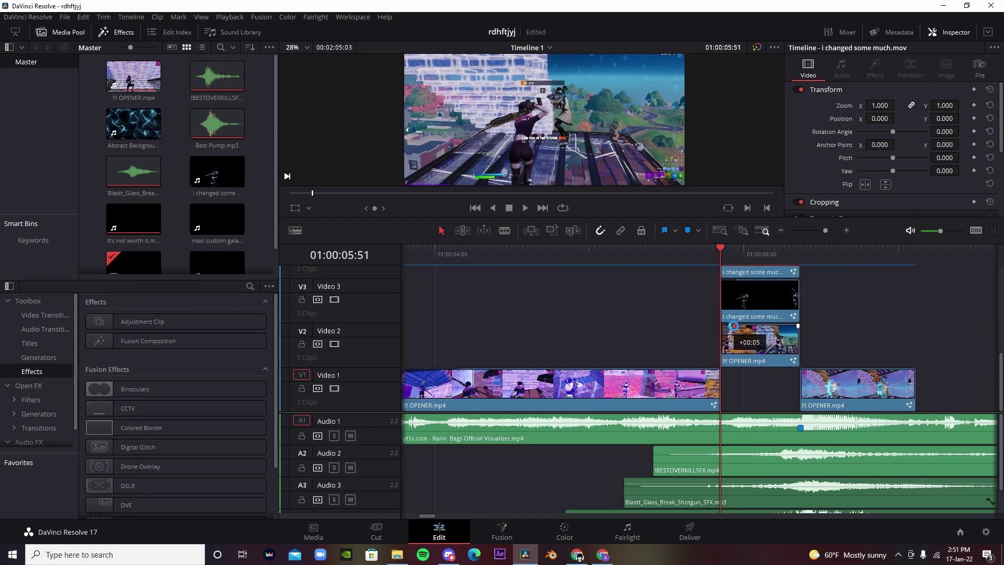
left_click_drag(738, 340, 738, 320)
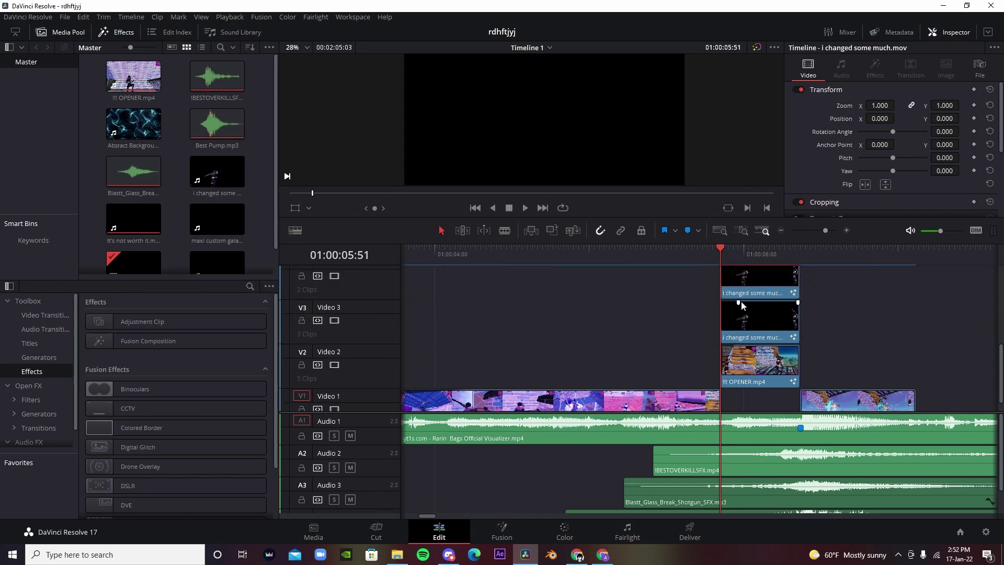
right_click(765, 366)
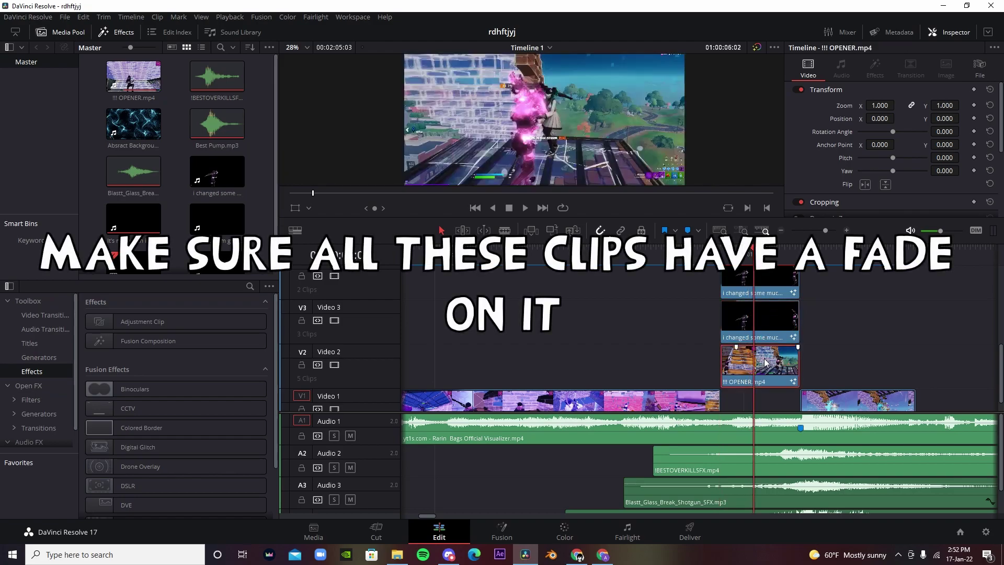
Step: Insert the BACKGROUND preset's BrightnessContrast and Vignette nodes before MediaOut1 in the OPENER piece's composition
left_click(815, 167)
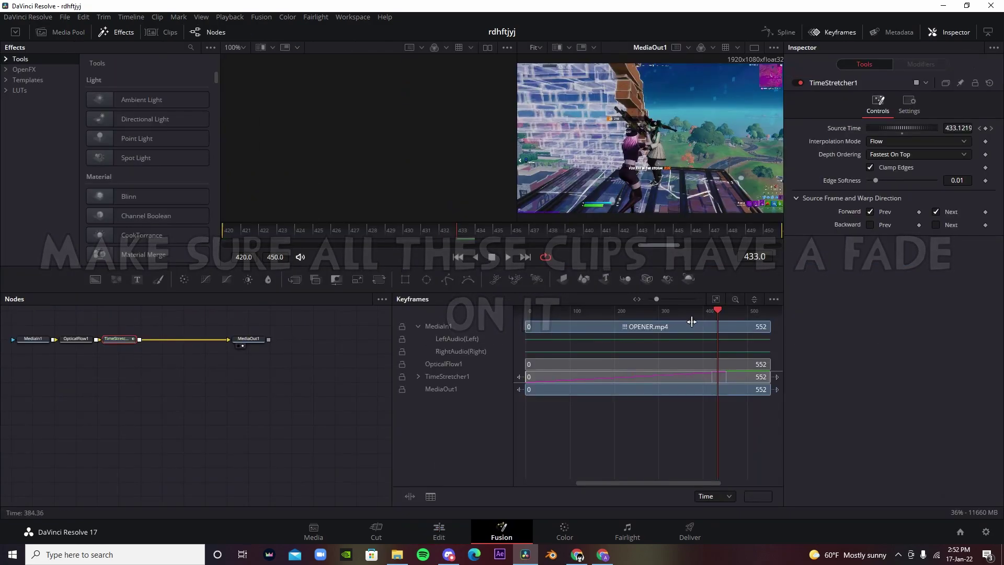
key("alt+Tab")
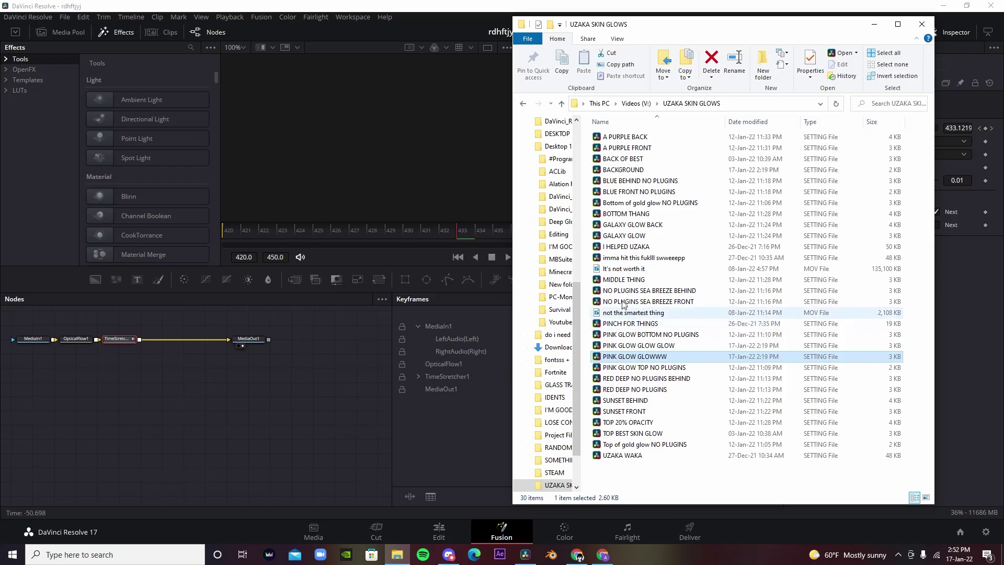
left_click_drag(622, 169, 219, 366)
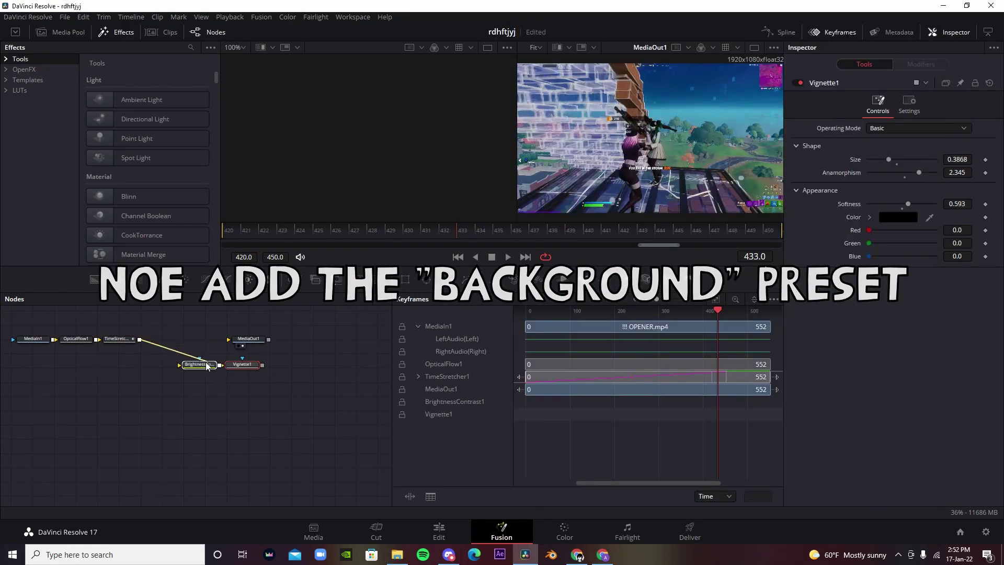
left_click_drag(199, 365, 168, 341)
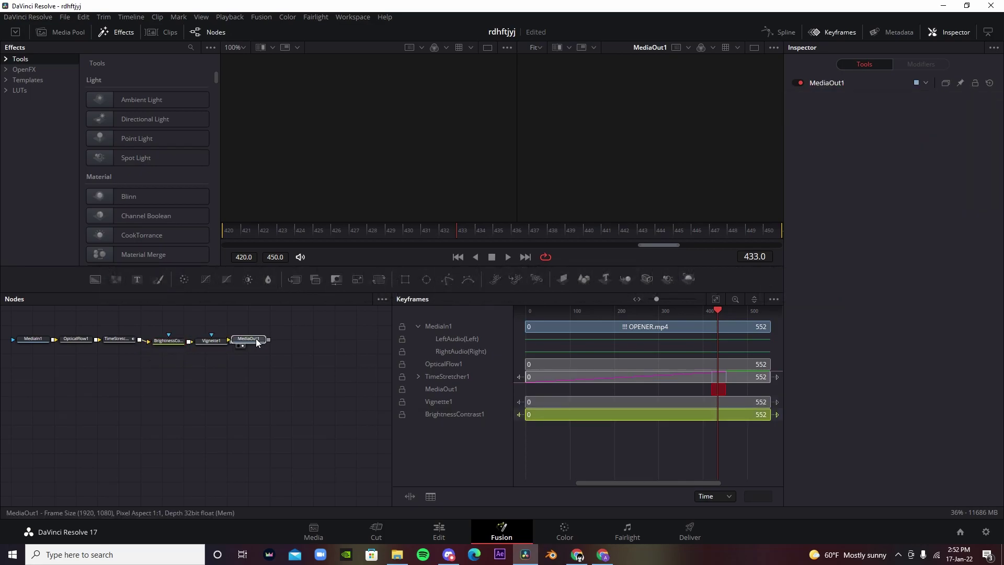
left_click_drag(238, 336, 244, 344)
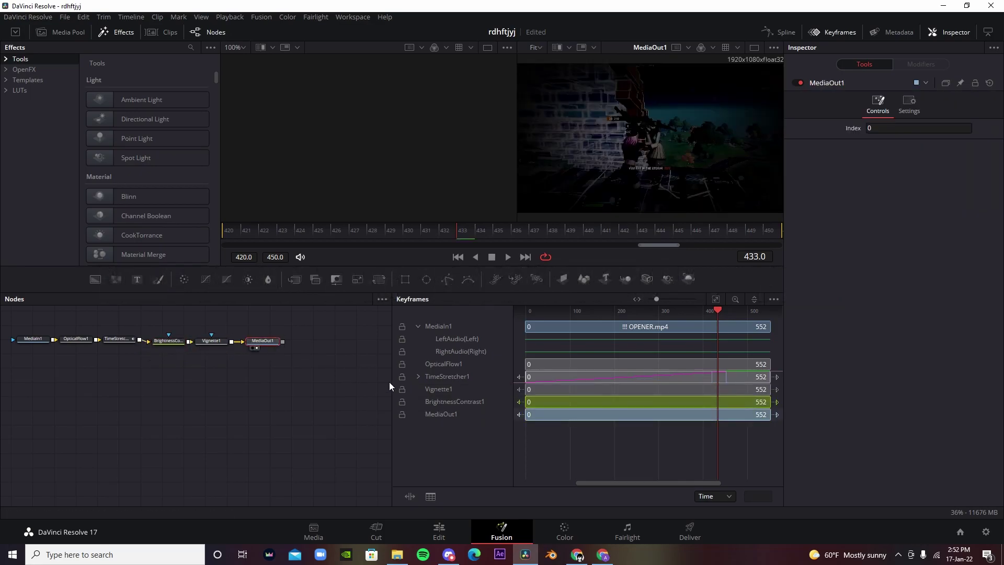
left_click(441, 532)
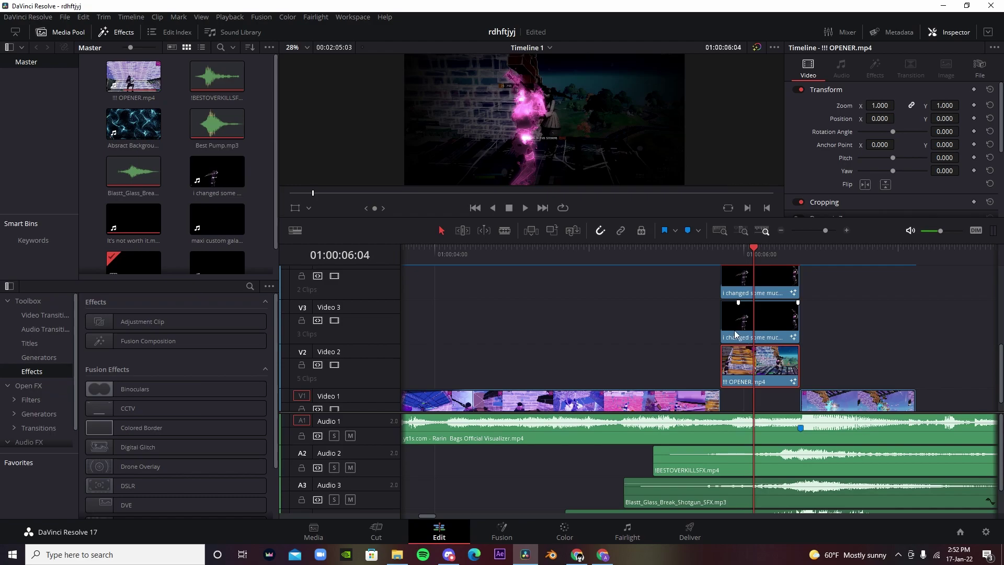
Step: Enlarge the viewer and move the skin glow clips up one track
left_click_drag(641, 217, 642, 287)
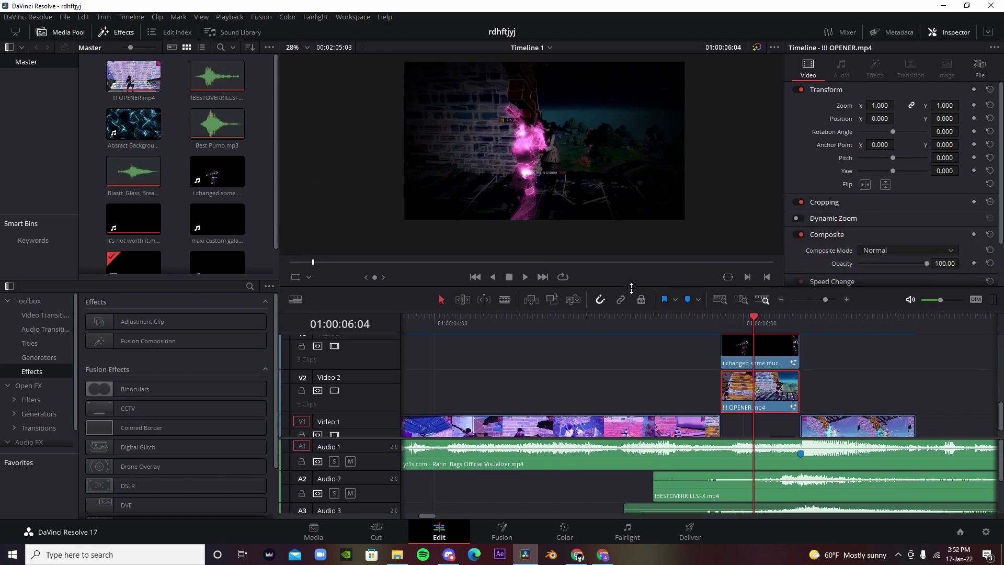
scroll(619, 394, "up", 1)
scroll(584, 400, "right", 2)
scroll(751, 333, "up", 1)
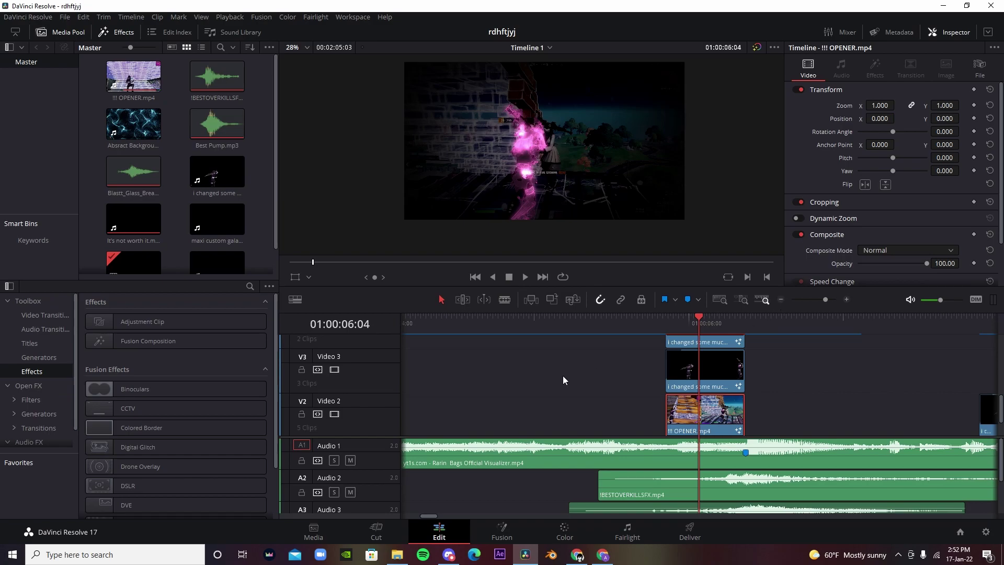
left_click_drag(575, 384, 696, 373)
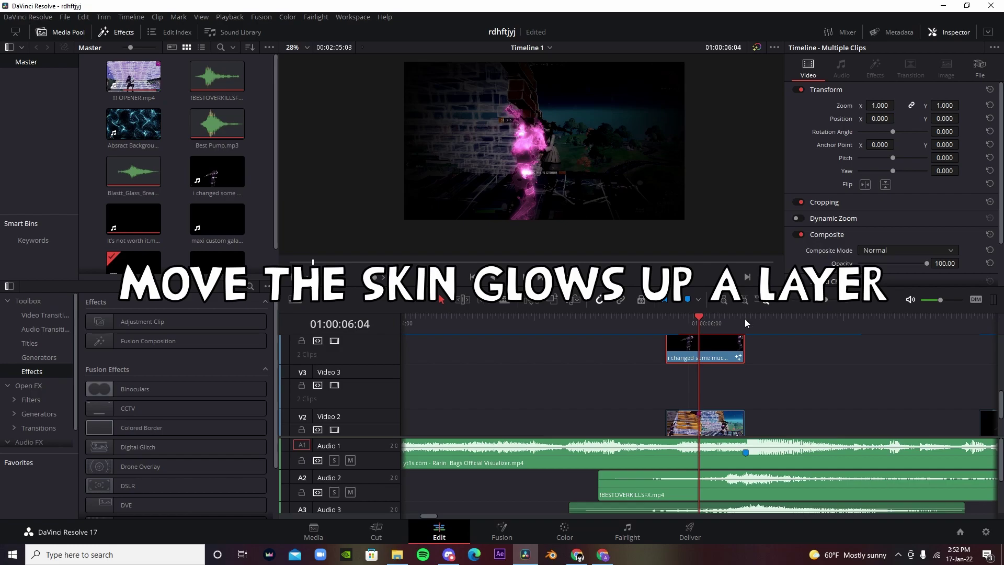
Step: Place Abstract Background.mp4 from the Media Pool onto Video 3
left_click_drag(135, 129, 781, 304)
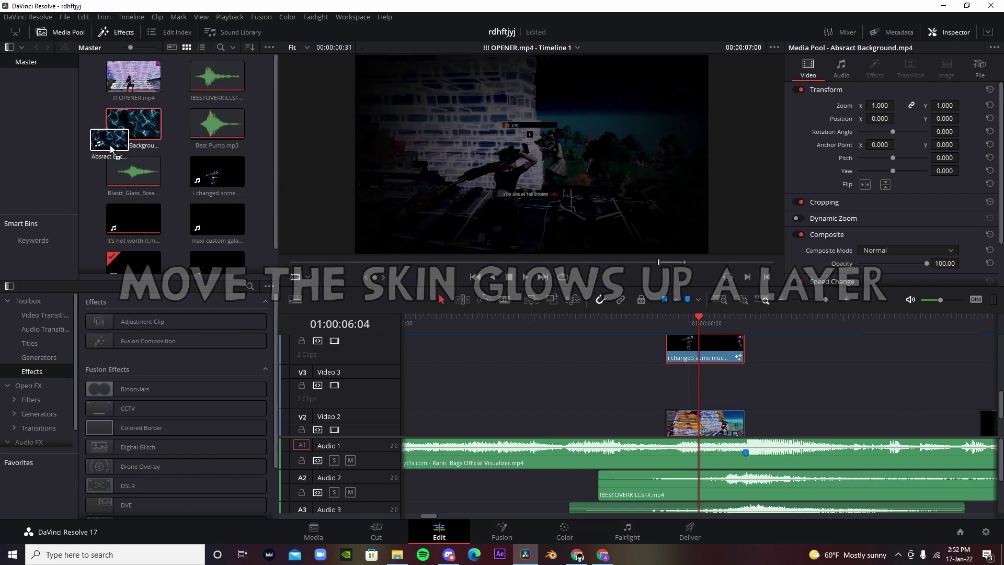
scroll(511, 347, "down", 3)
scroll(541, 369, "left", 5)
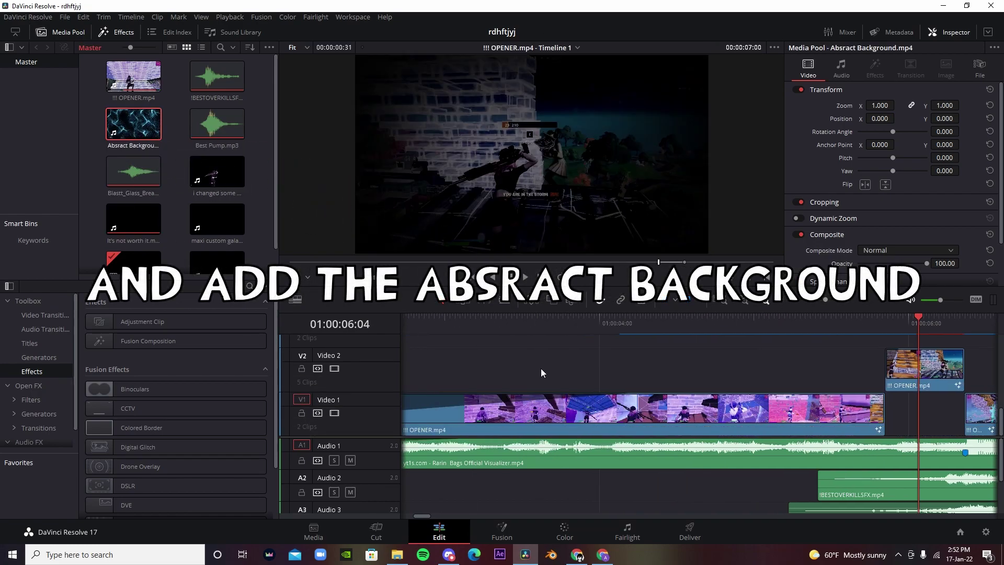
scroll(541, 368, "left", 3)
scroll(732, 354, "up", 2)
key("shift+z")
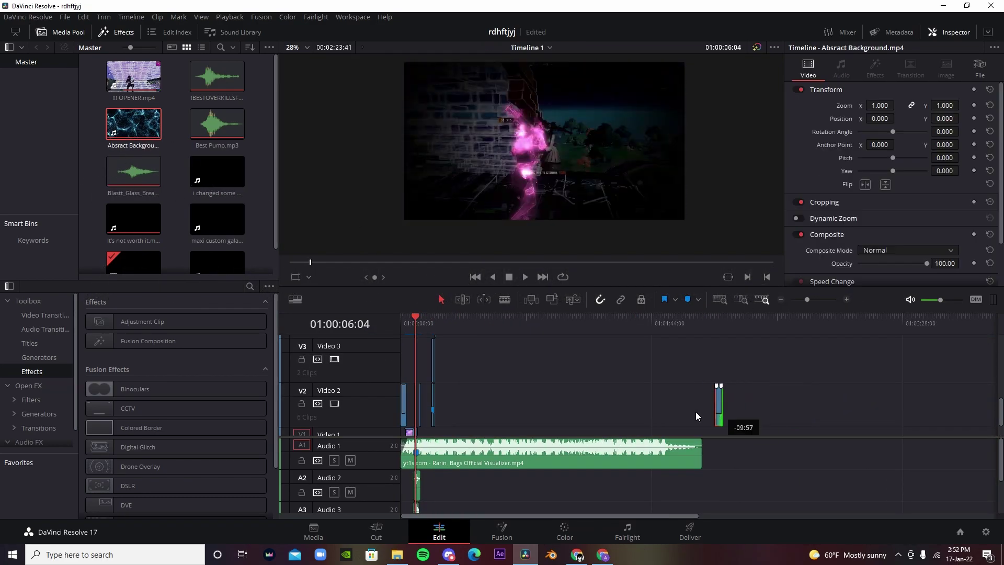
left_click_drag(732, 355, 844, 309)
scroll(639, 414, "up", 5)
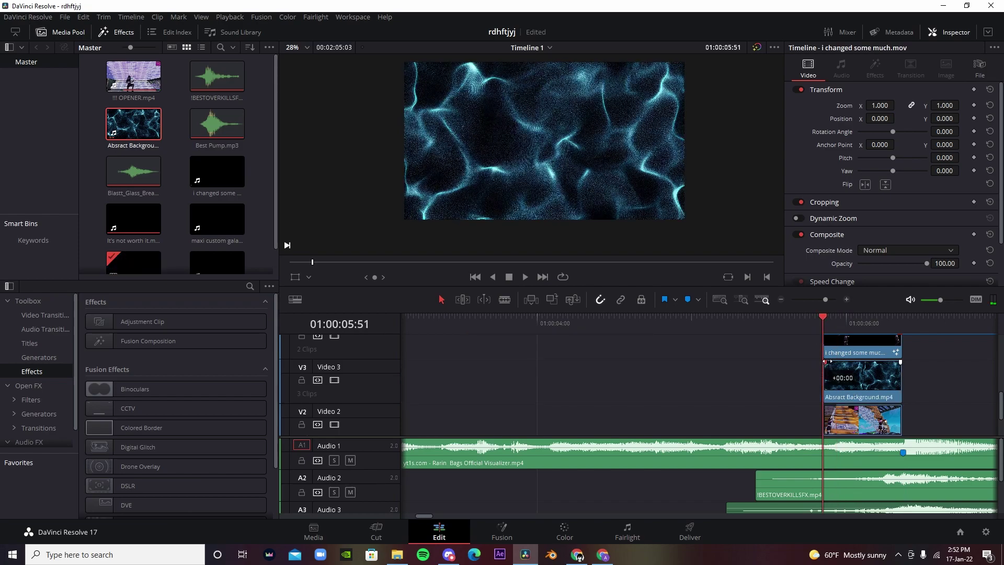
Step: Give the Abstract Background clip a fade-in and open it in Fusion
left_click_drag(837, 361, 839, 361)
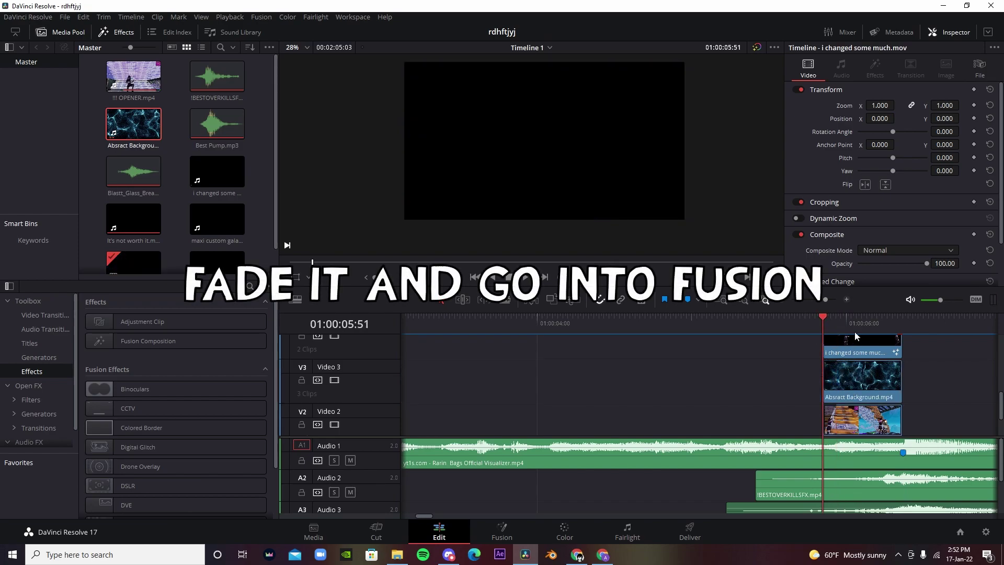
left_click(854, 317)
right_click(871, 379)
left_click(866, 190)
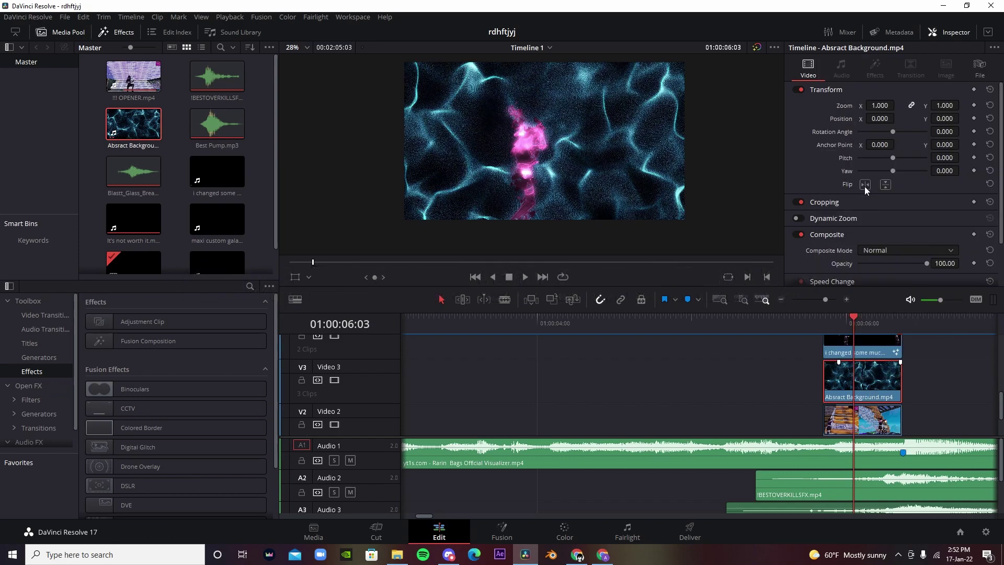
key("shift+space")
Step: Add a Delta Keyer with black as the reference colour to key out
type("delta")
key("Return")
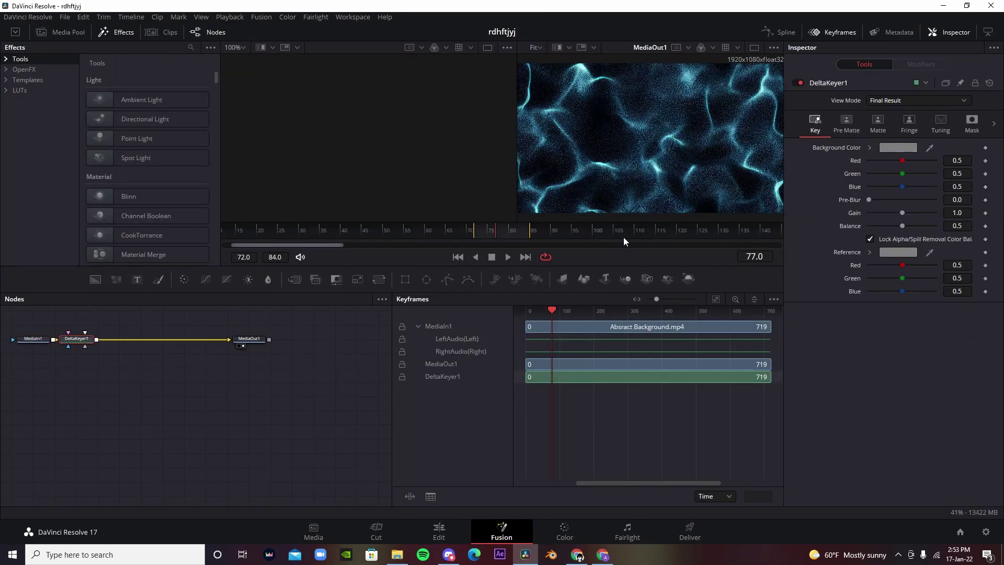
left_click(884, 254)
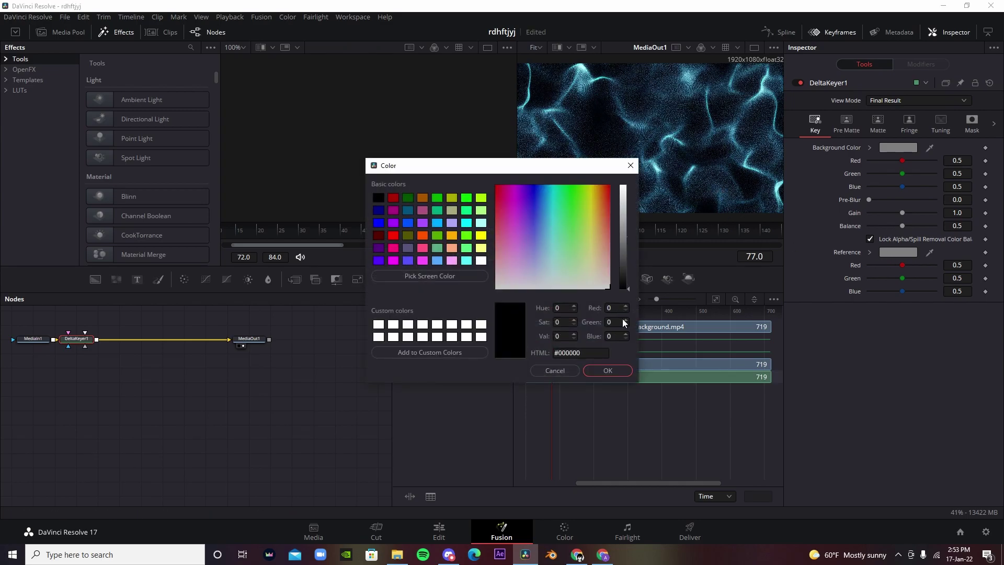
left_click(627, 372)
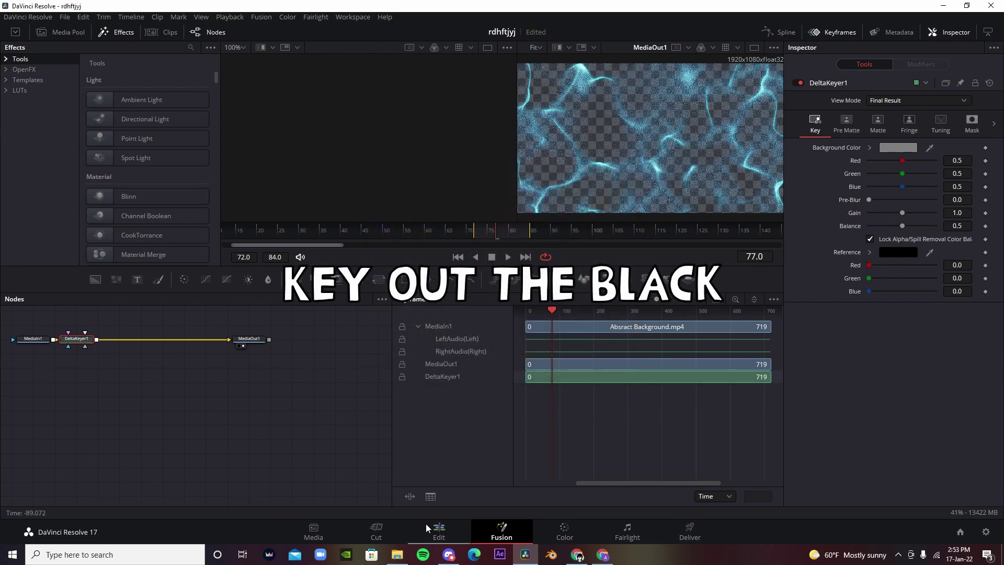
Step: Add a Tintensity node with saturation stripped and a bright, saturated pink tint
key("shift+space")
type("tin")
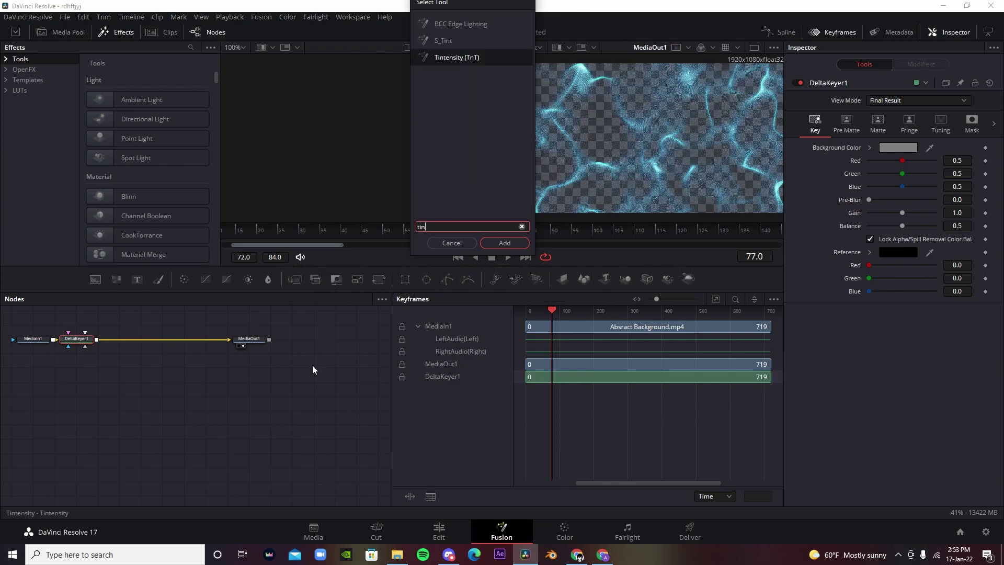
key("Return")
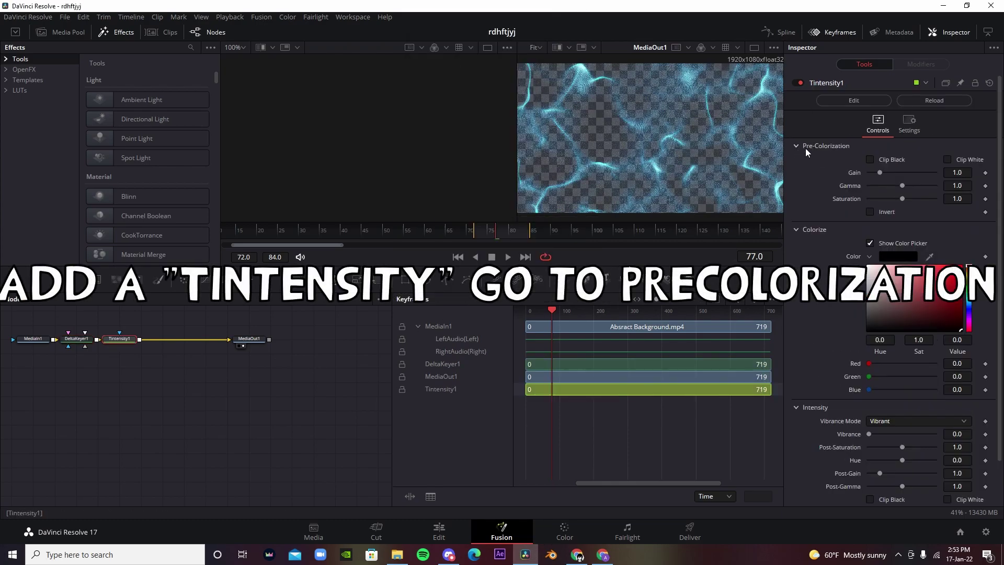
left_click_drag(902, 199, 827, 208)
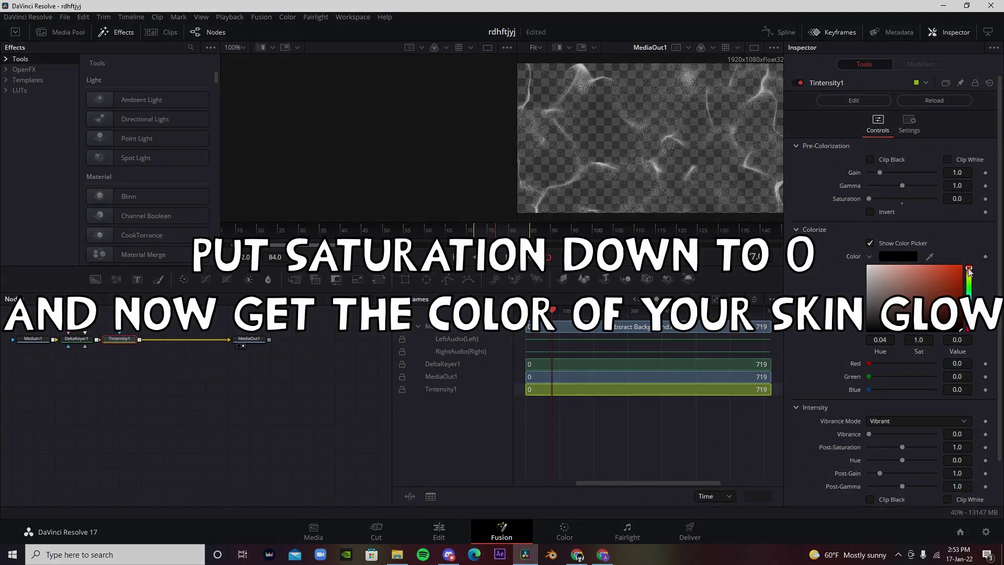
left_click_drag(970, 270, 969, 328)
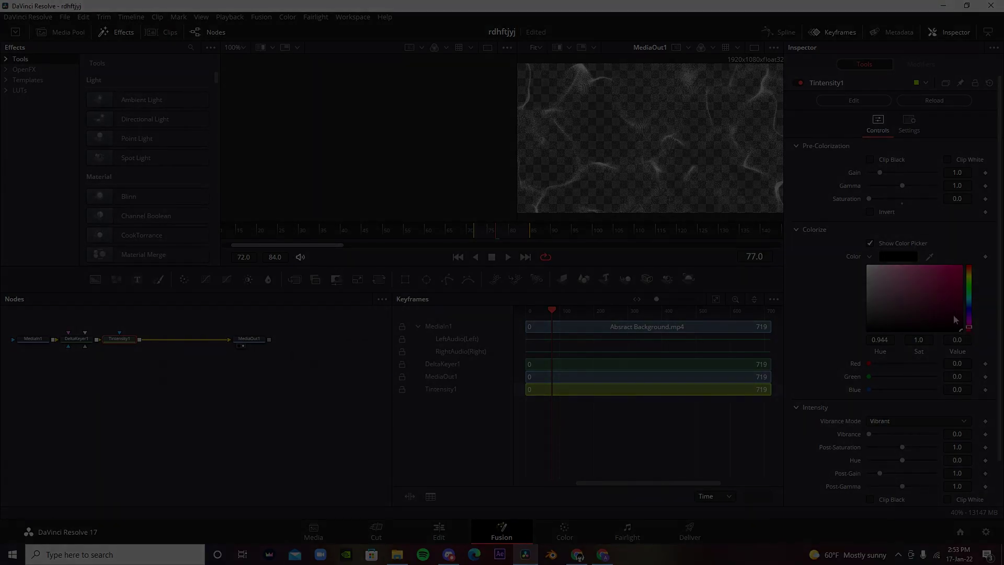
left_click_drag(934, 275, 946, 270)
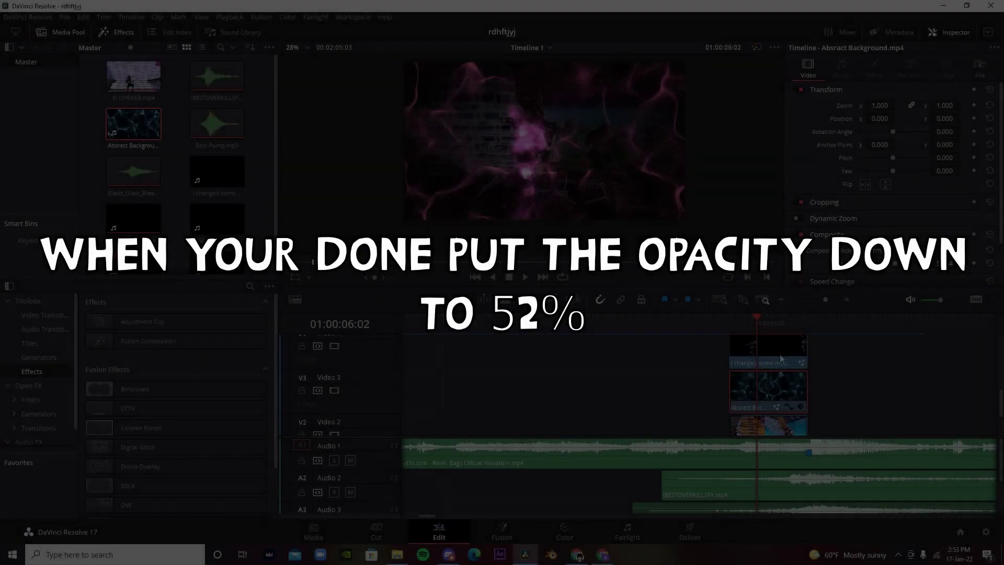
Step: Place the maxi custom galaxy vortex overlay clip on Video 4 and open it in Fusion
left_click(164, 162)
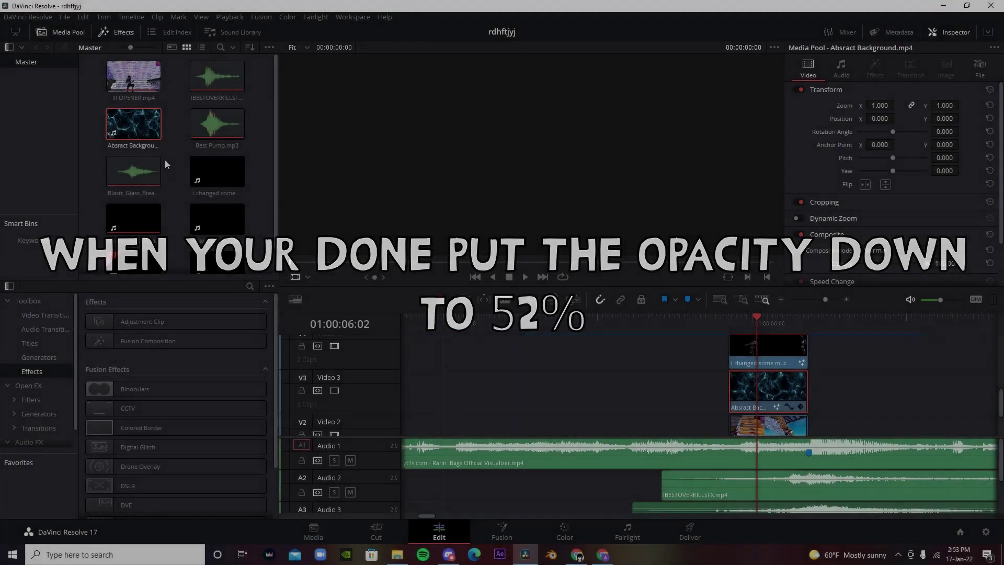
scroll(164, 166, "down", 2)
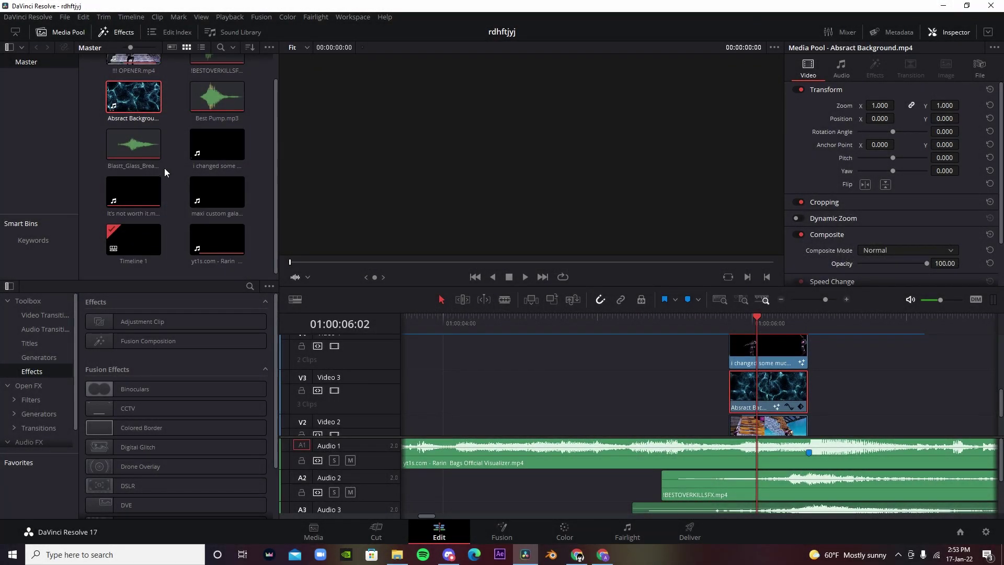
left_click_drag(900, 314, 1003, 393)
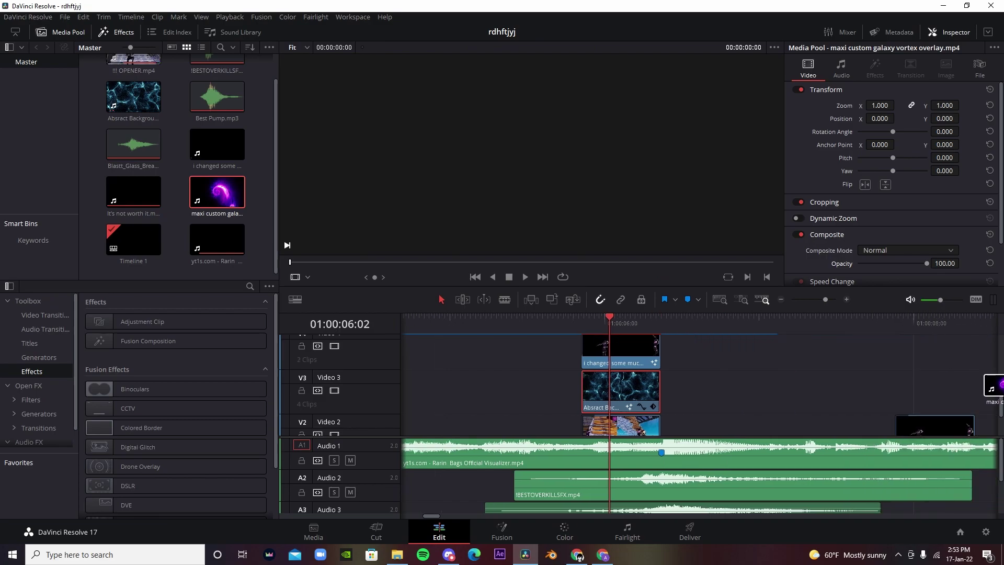
mouse_move(913, 396)
left_mouse_down()
mouse_move(660, 381)
mouse_move(615, 396)
left_mouse_up()
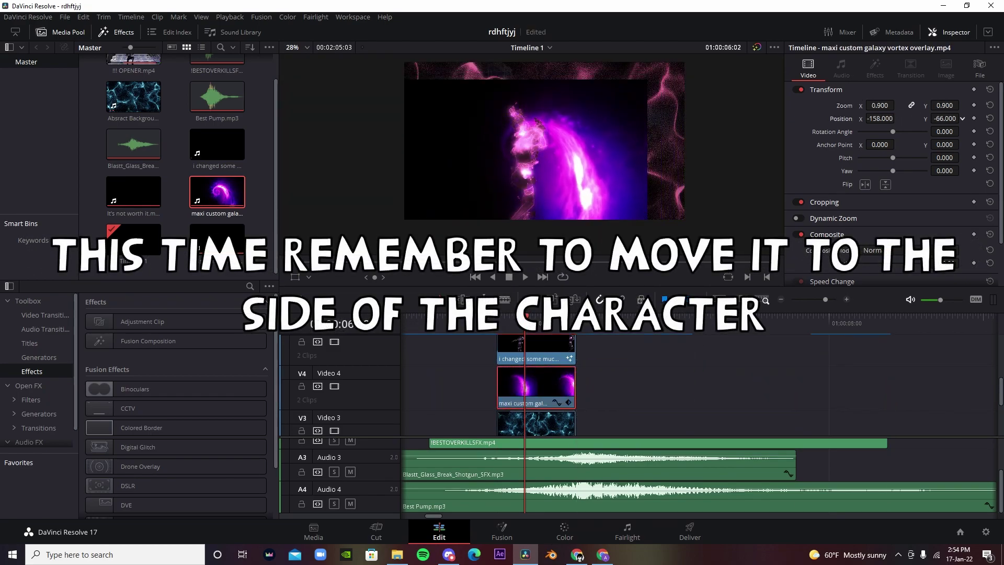
right_click(551, 383)
left_click(595, 193)
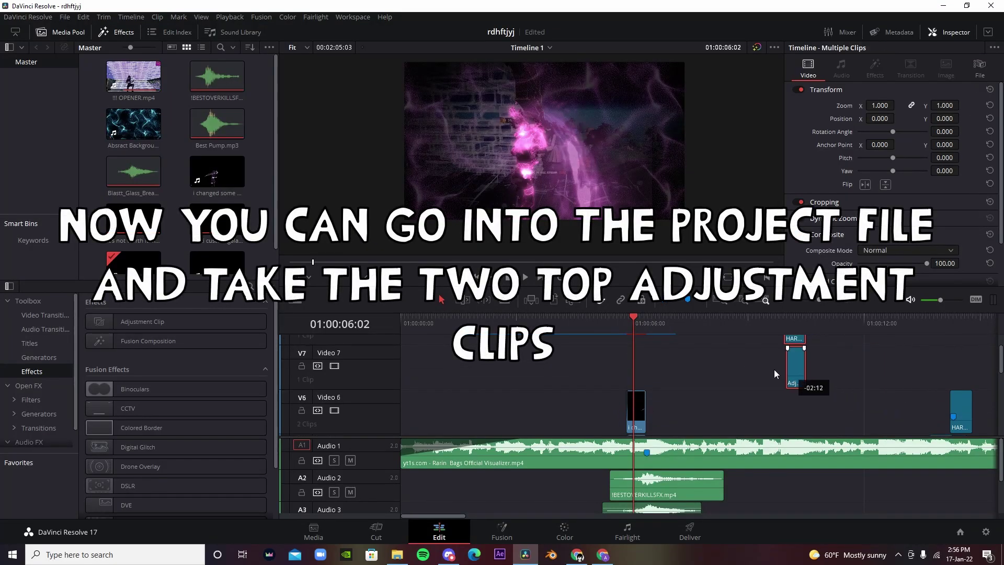
Step: Bring both impact adjustment clips over the V6 clip and end HARD TILT IMPACT with it
left_click_drag(657, 369, 645, 365)
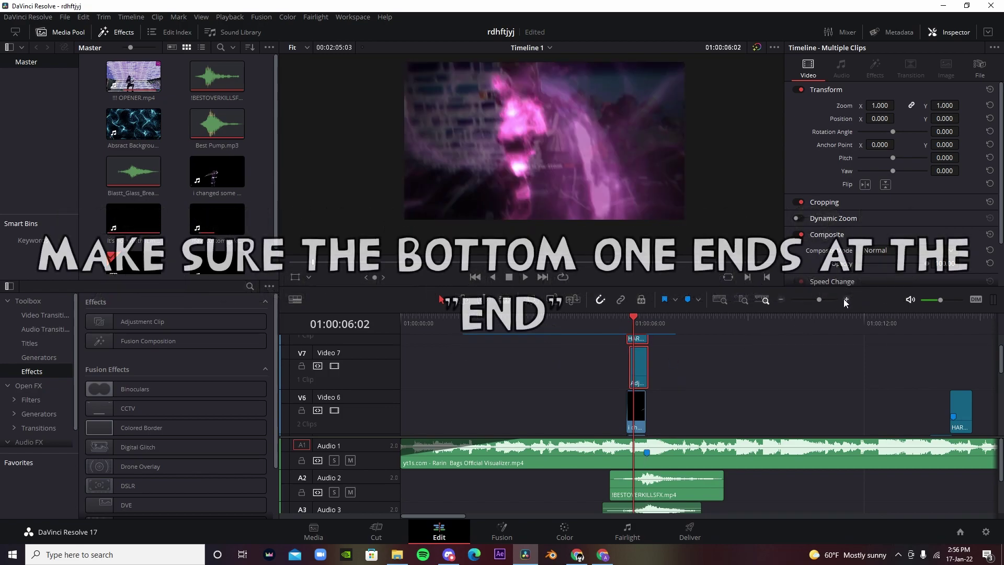
left_click(845, 299)
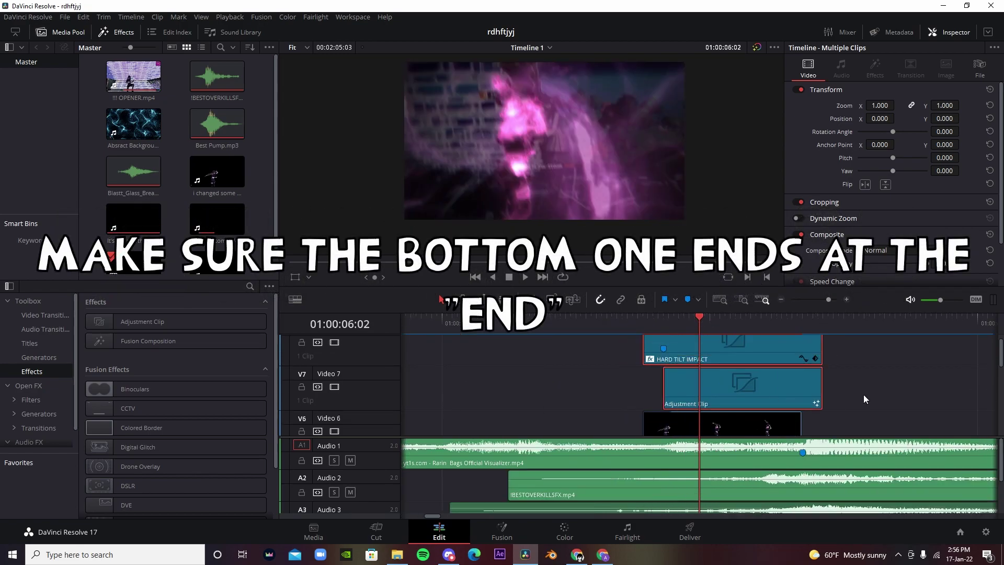
left_click_drag(814, 398, 911, 397)
left_click_drag(714, 352, 692, 351)
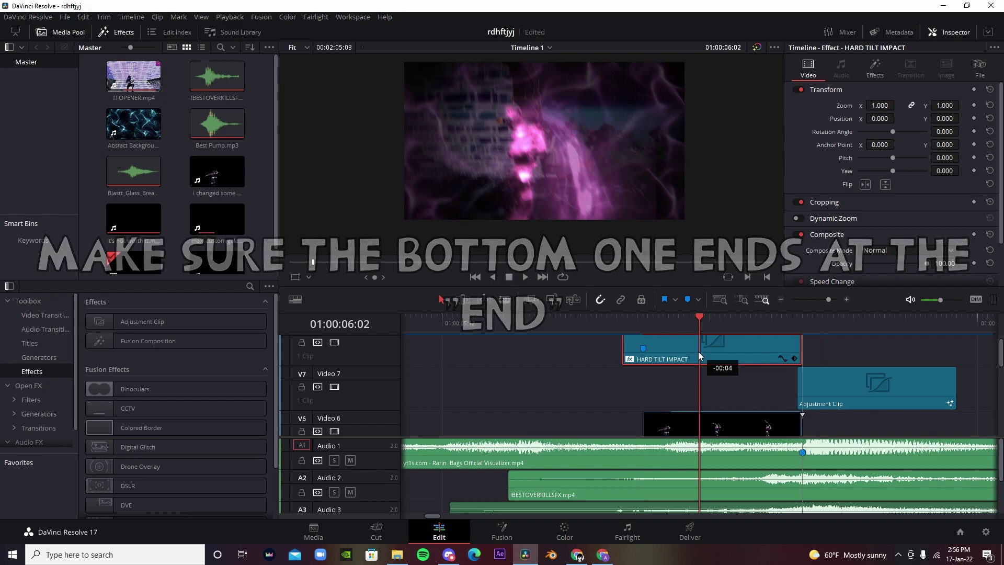
Step: Start the Adjustment Clip at Marker 1
left_click(643, 348)
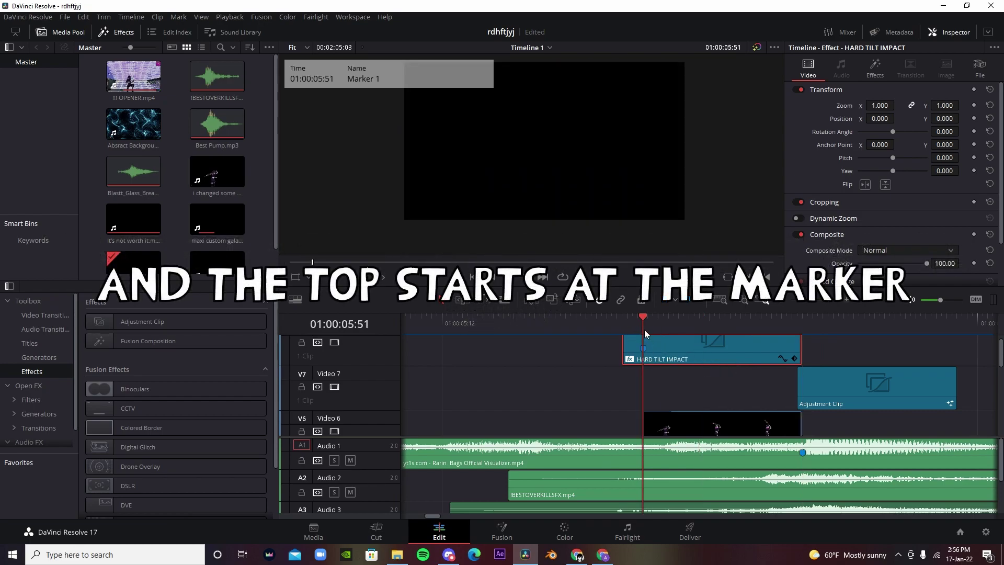
left_click(865, 388)
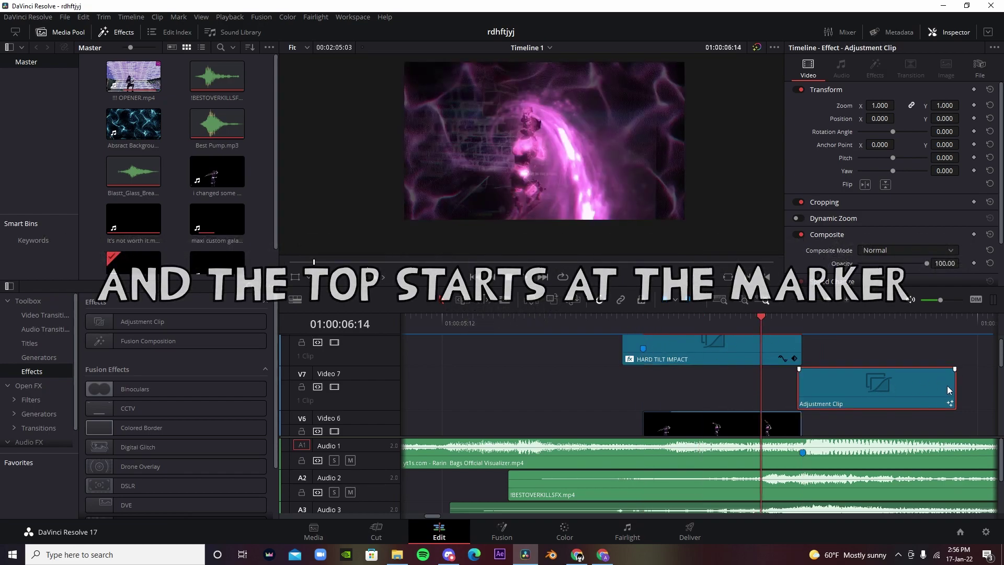
mouse_move(947, 385)
left_mouse_down()
mouse_move(786, 378)
mouse_move(794, 382)
left_mouse_up()
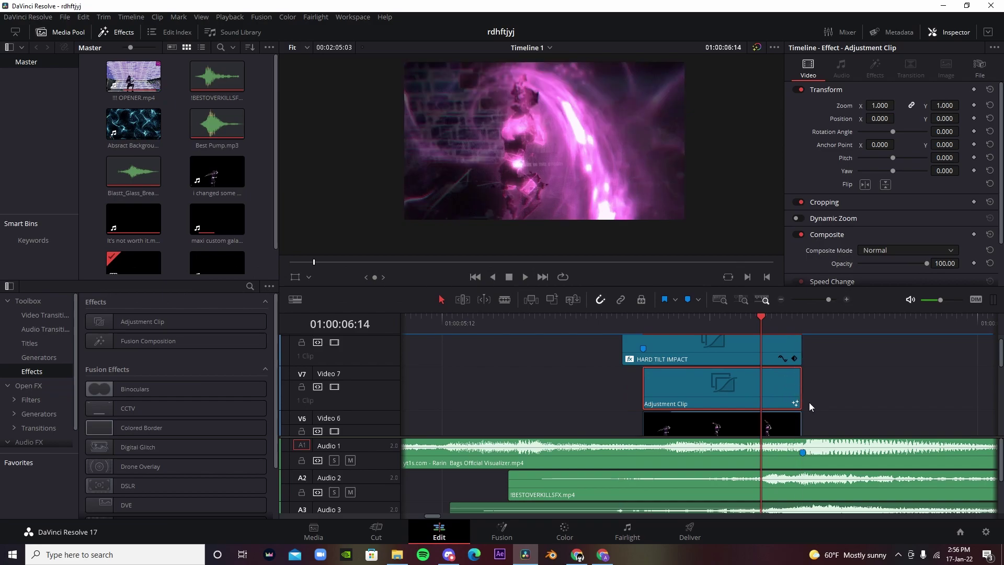
scroll(830, 390, "down", 2)
scroll(781, 381, "down", 2)
scroll(726, 390, "down", 1)
scroll(673, 401, "left", 4)
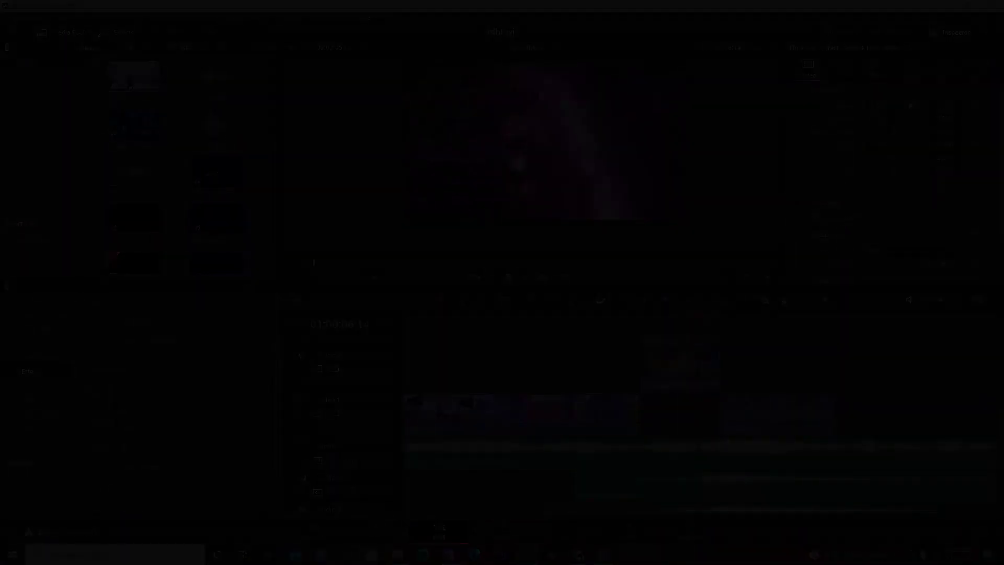
Step: Park the playhead on the BESTOVERKILLSFX clip marker at the impact
left_click(847, 192)
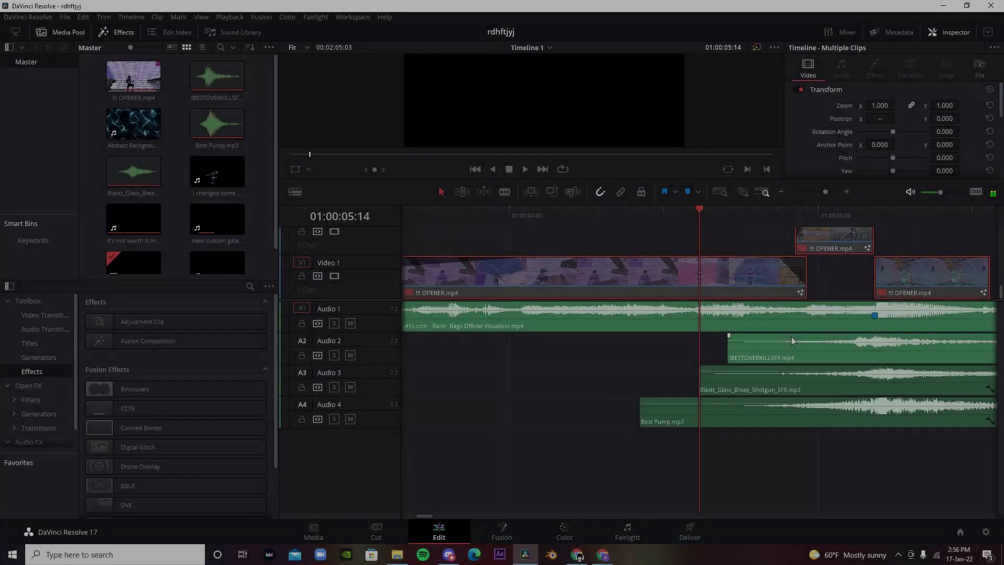
scroll(742, 373, "left", 3)
left_click(692, 353)
left_click(684, 214)
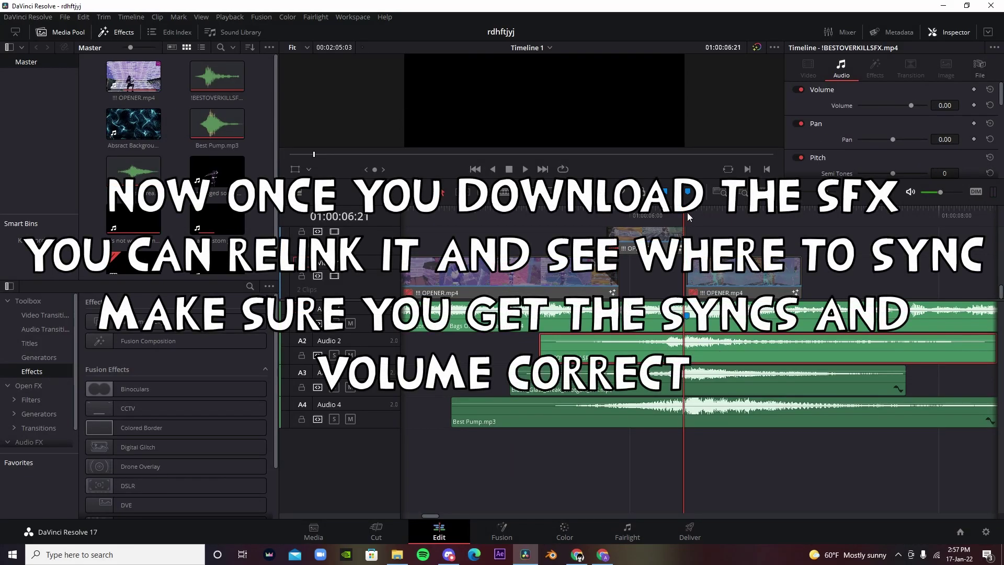
left_click(691, 214)
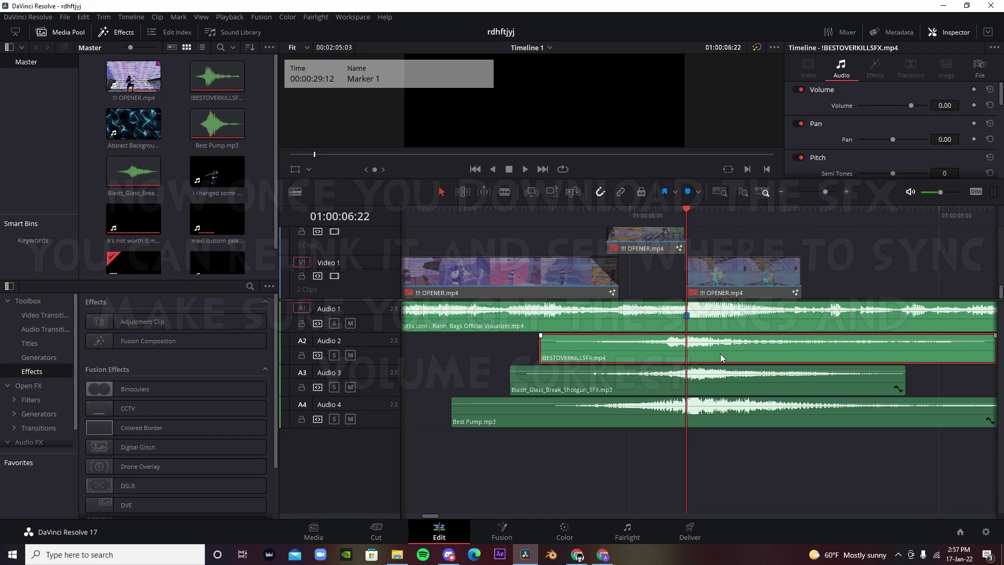
left_click(688, 345)
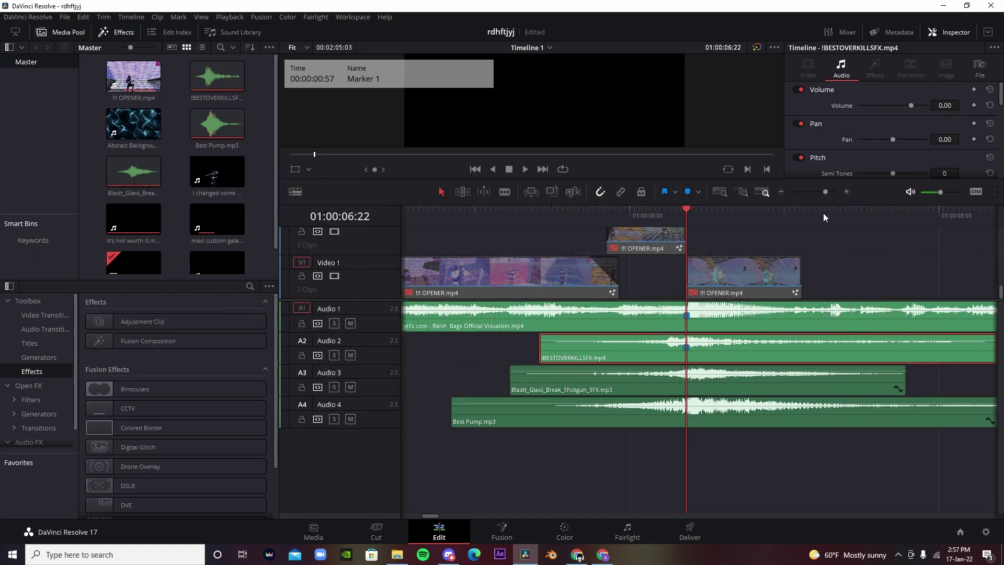
Step: Align the Blastt_Glass_Break_Shotgun_SFX clip marker with the playhead at 01:00:06:22
left_click(847, 192)
left_click(683, 219)
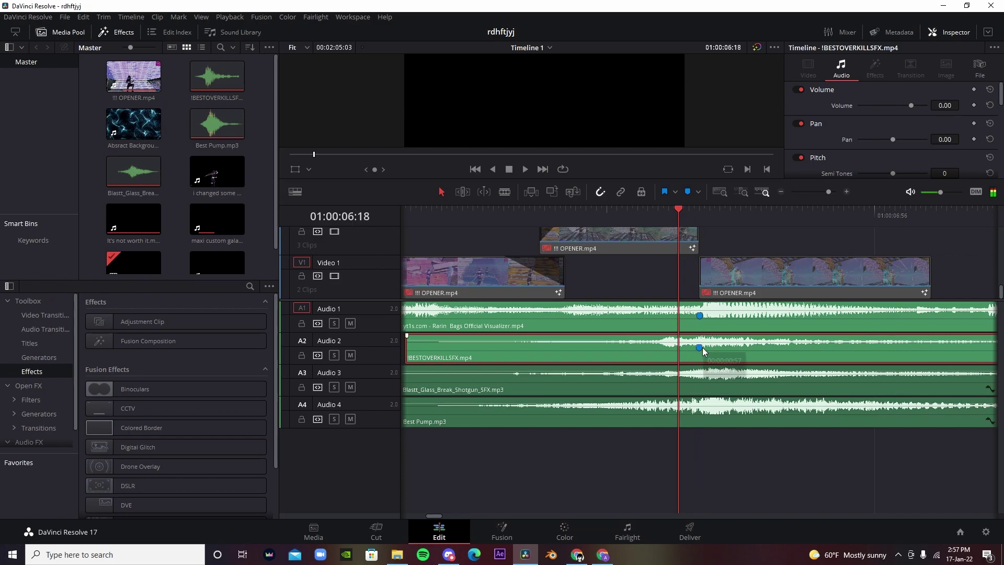
scroll(731, 300, "down", 2)
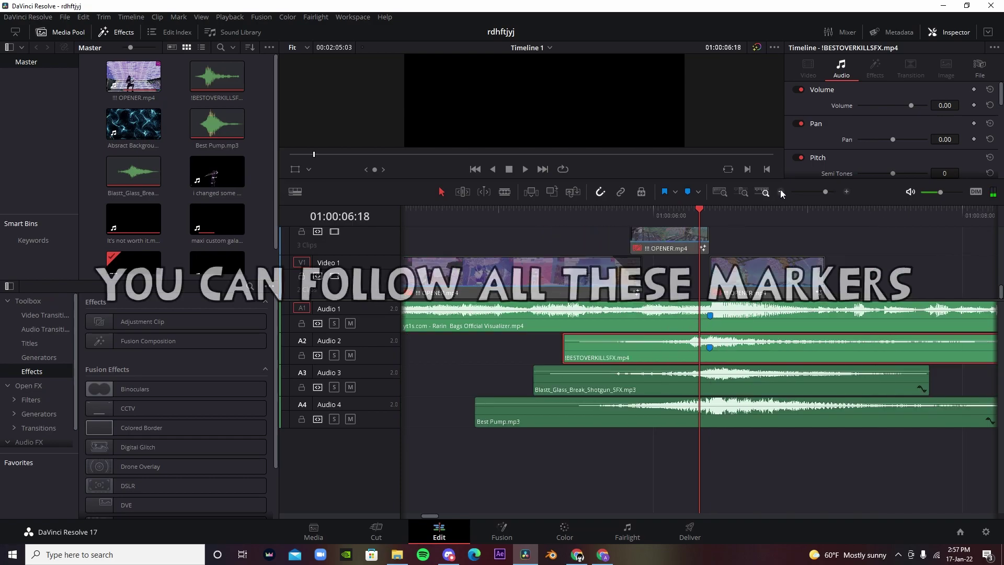
left_click(708, 211)
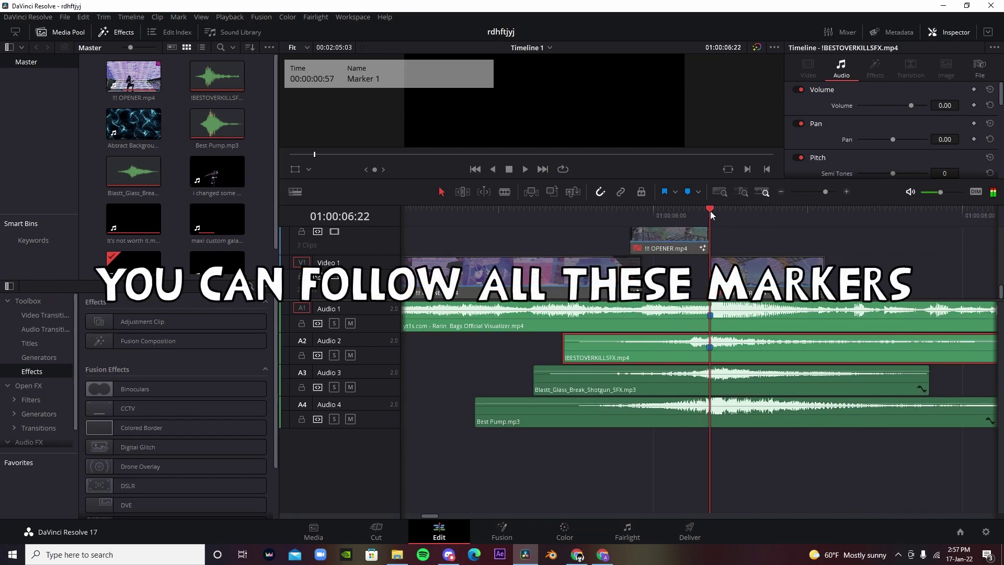
left_click(717, 379)
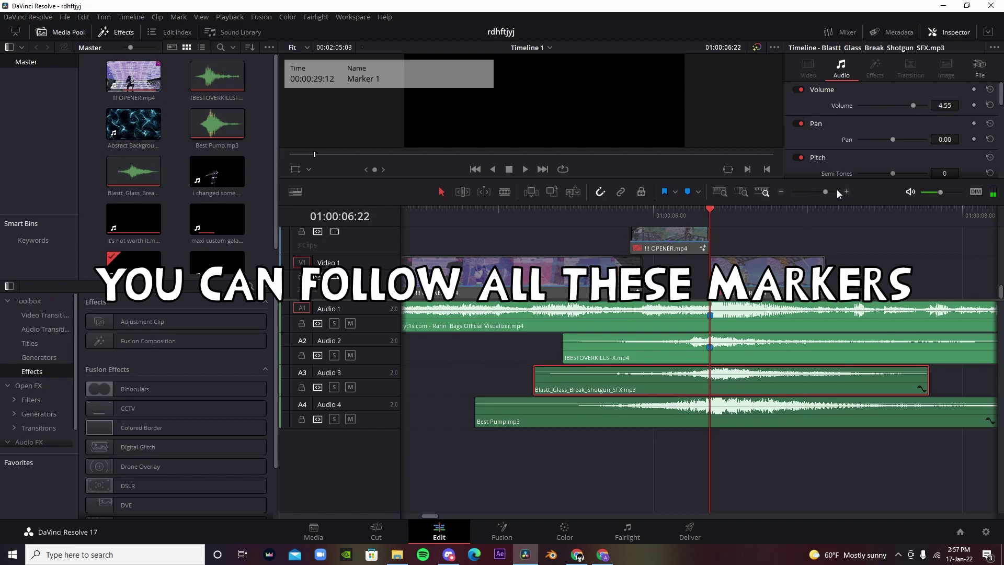
left_click(847, 192)
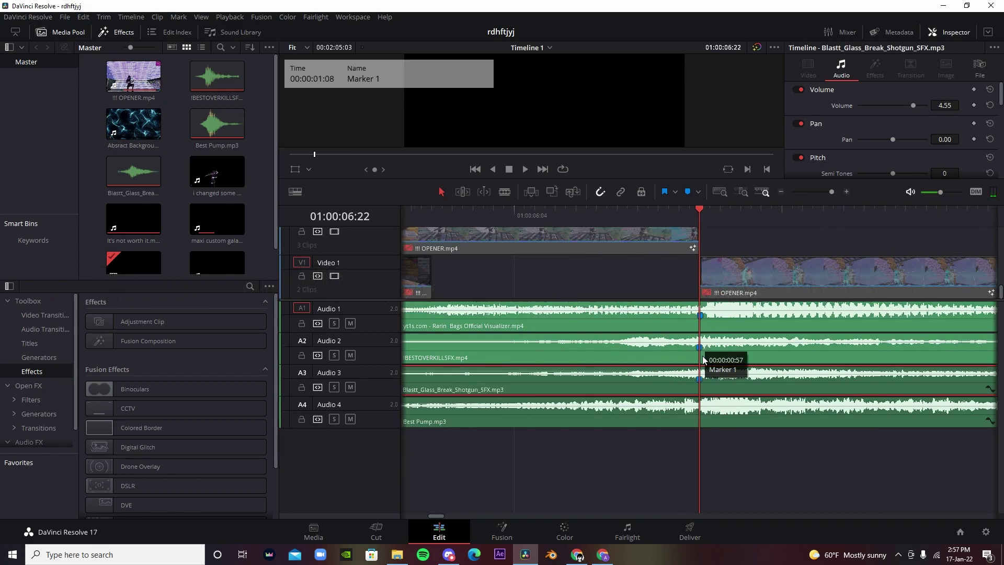
left_click(751, 213)
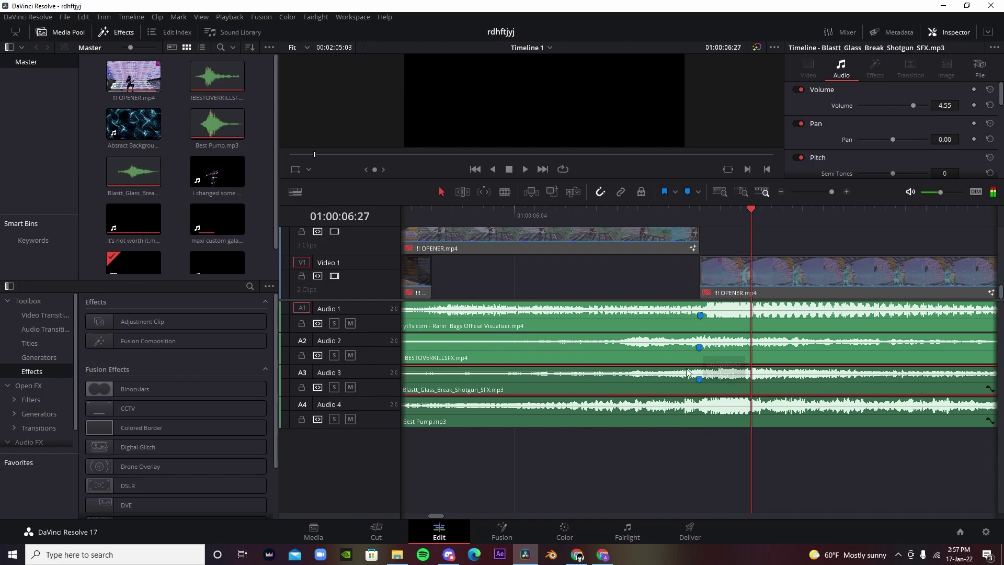
left_click(779, 193)
left_click_drag(711, 217, 690, 250)
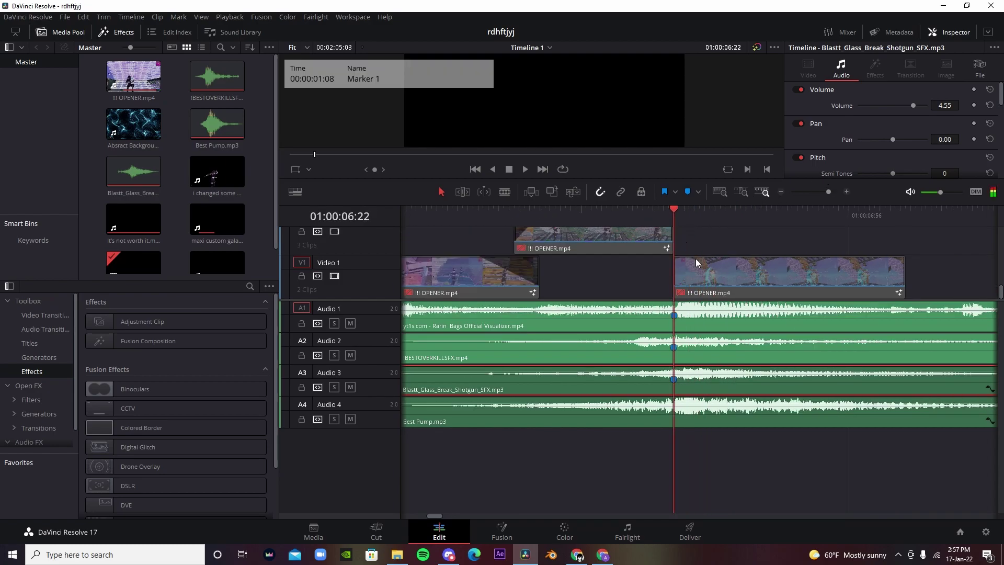
Step: Add a volume keyframe on Best Pump.mp3 at the playhead, then zoom out to the whole edit
left_click(720, 405)
left_click(674, 412, "alt")
left_click(780, 193)
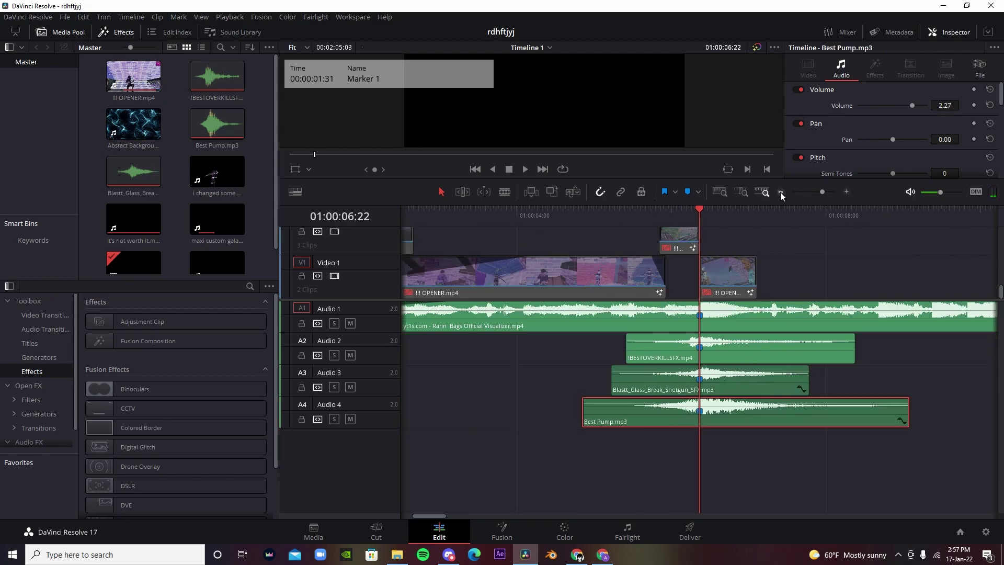
left_click(781, 193)
left_click_drag(606, 295, 357, 196)
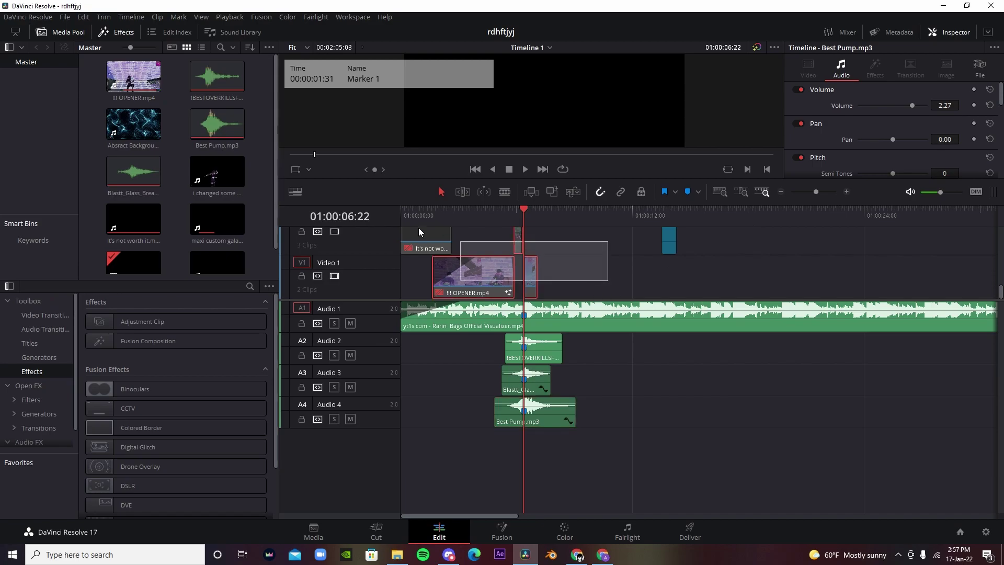
scroll(495, 249, "down", 5)
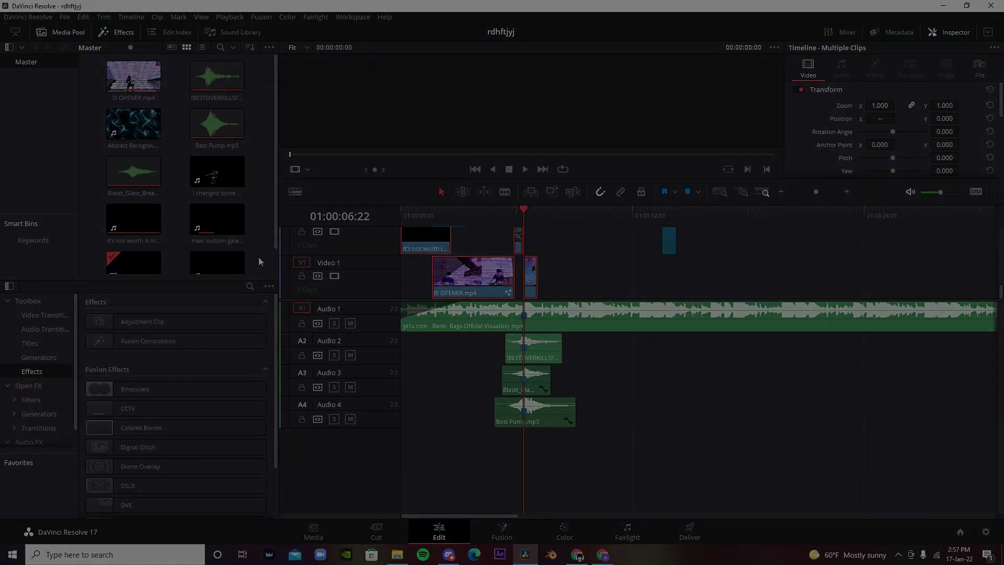